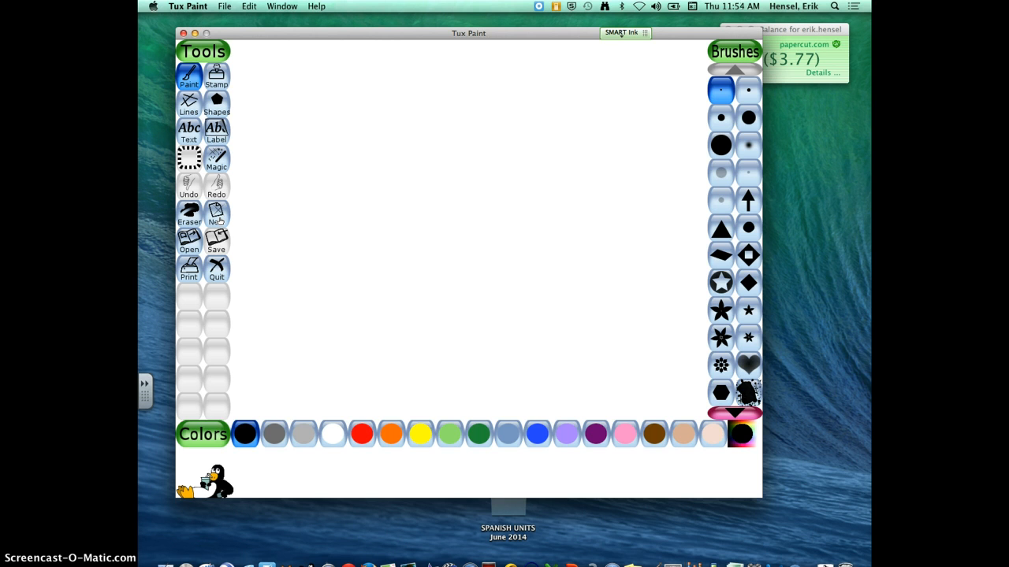
Start a new drawing with a pale yellow background mixed from the rainbow colour palette.
click(217, 217)
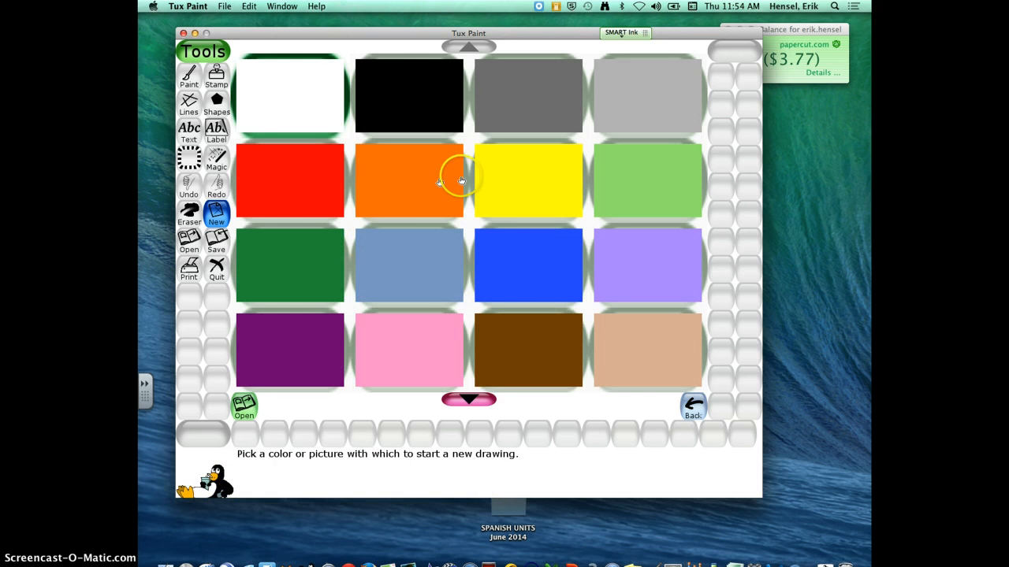
click(460, 398)
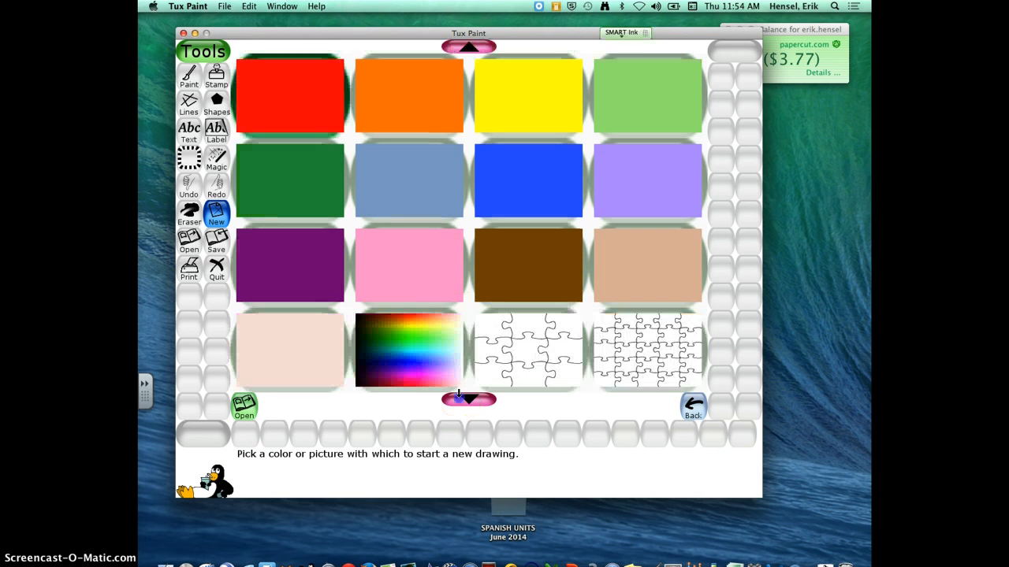
click(420, 360)
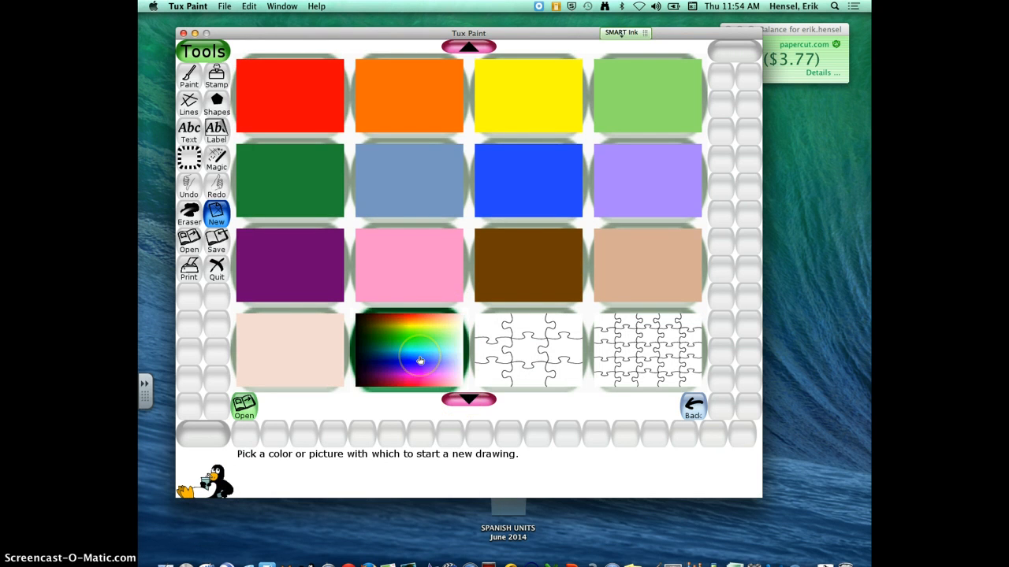
click(420, 360)
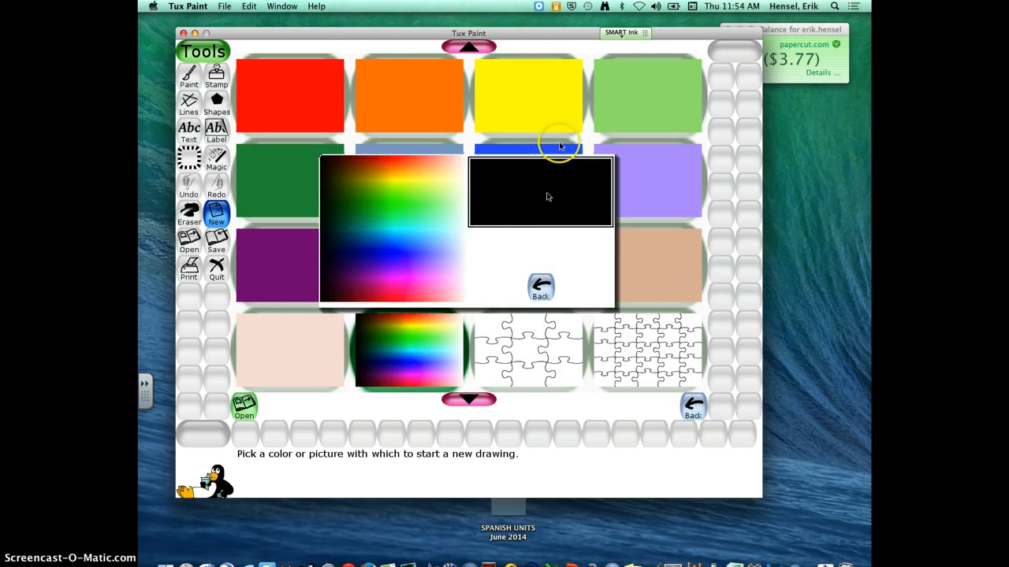
click(411, 227)
mouse_move(411, 227)
mouse_down()
mouse_move(427, 241)
mouse_move(441, 180)
mouse_move(332, 198)
mouse_move(453, 187)
mouse_move(457, 171)
mouse_move(450, 186)
mouse_up()
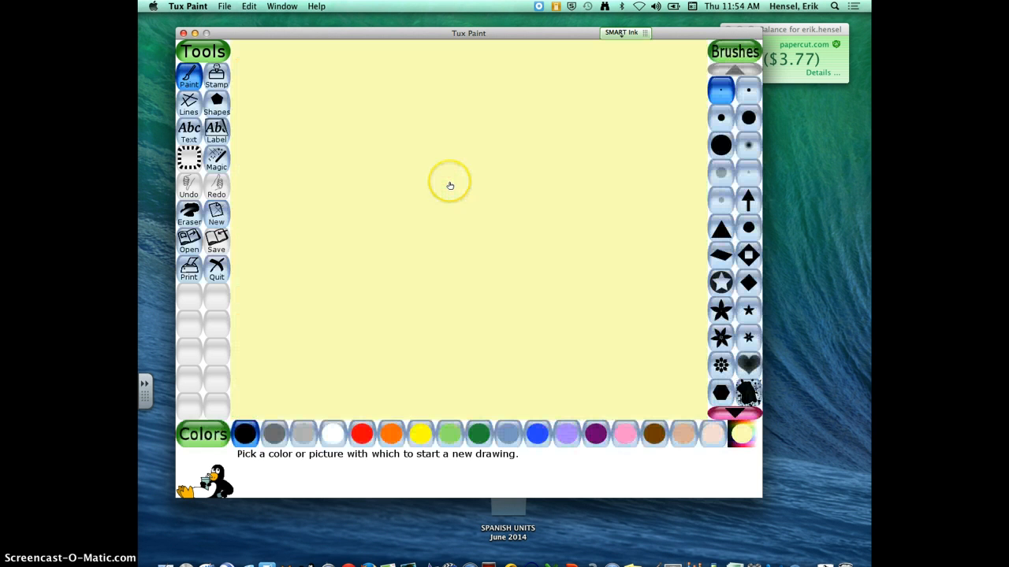
Activate the Text tool and set the text colour to purple.
click(188, 132)
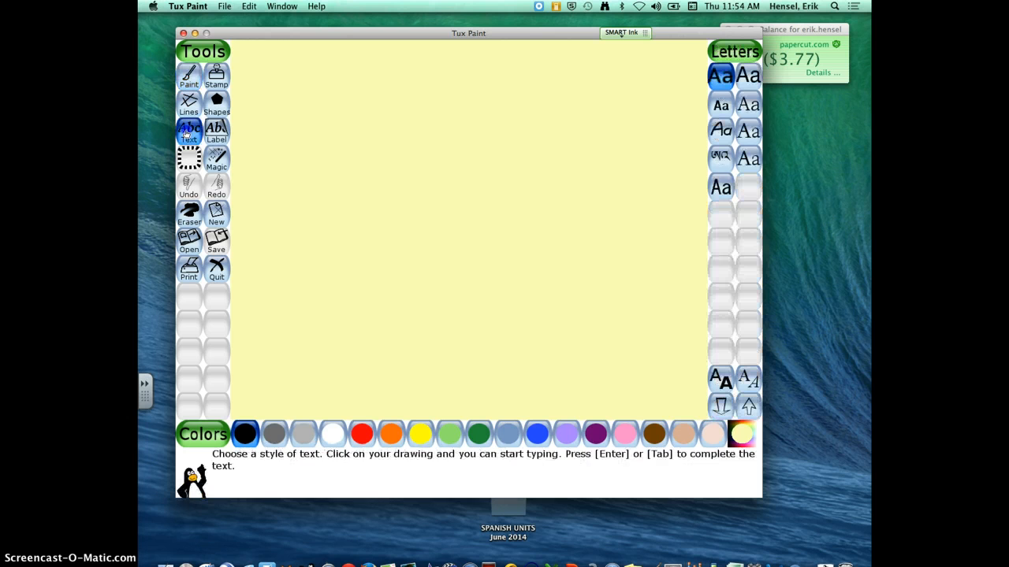
click(246, 432)
click(361, 433)
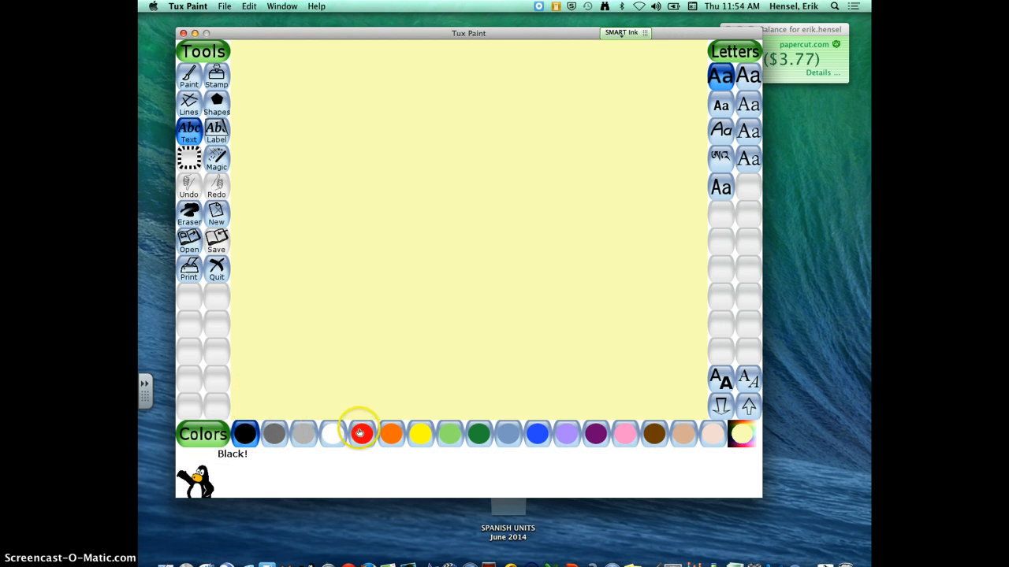
click(246, 434)
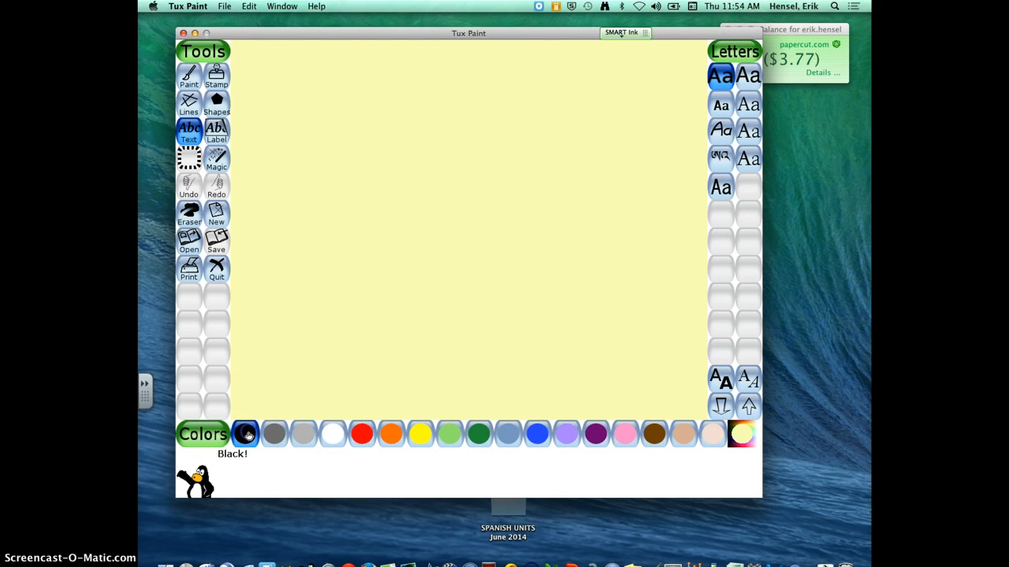
click(597, 435)
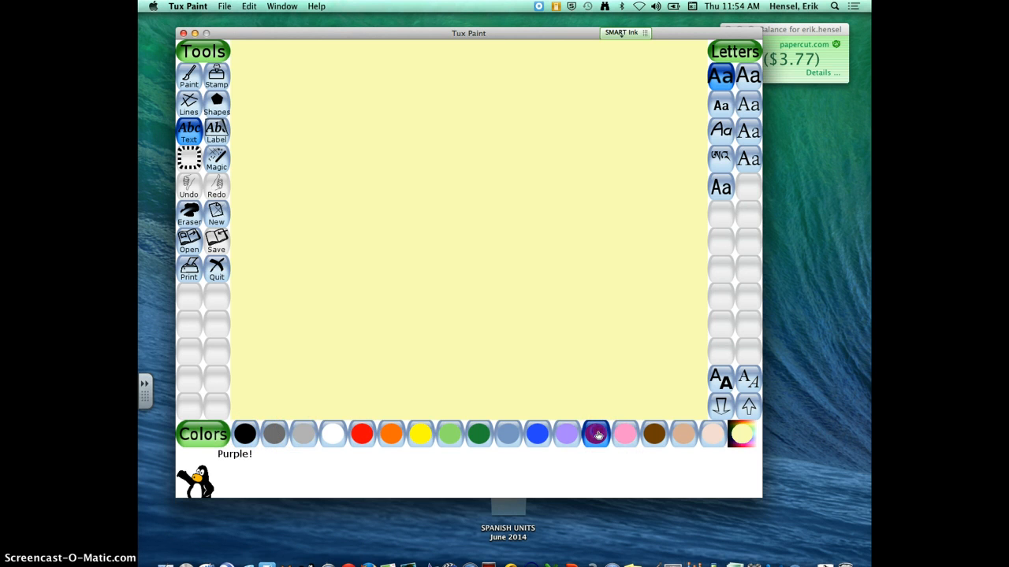
Try out several letter styles for the text and return to the first one.
click(720, 103)
click(720, 130)
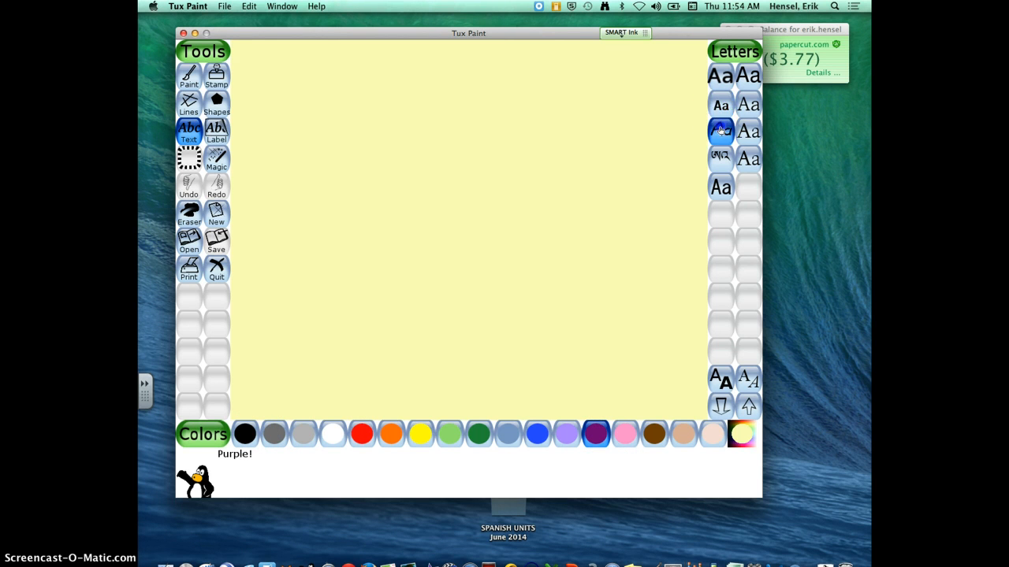
click(748, 130)
click(747, 104)
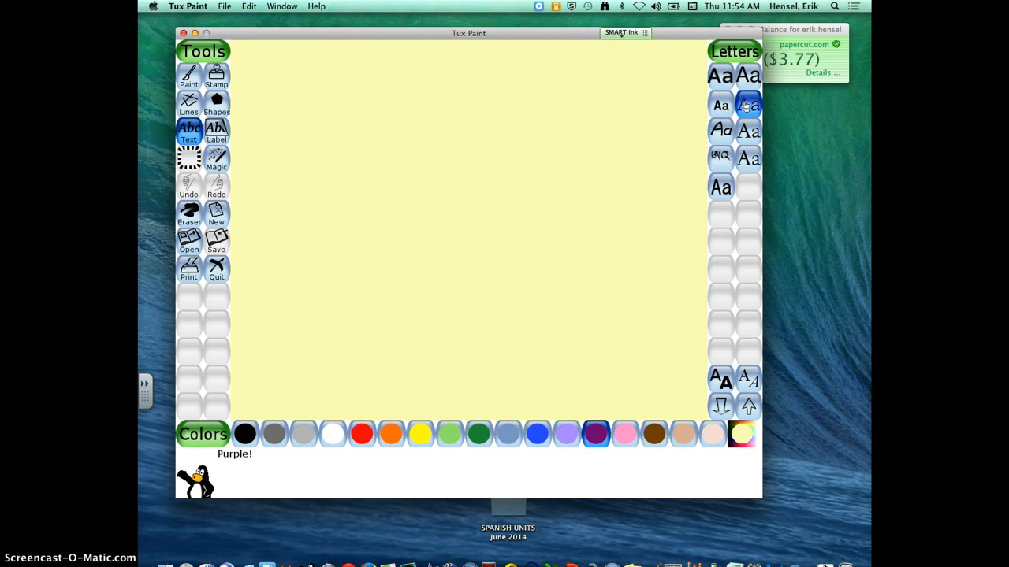
click(748, 75)
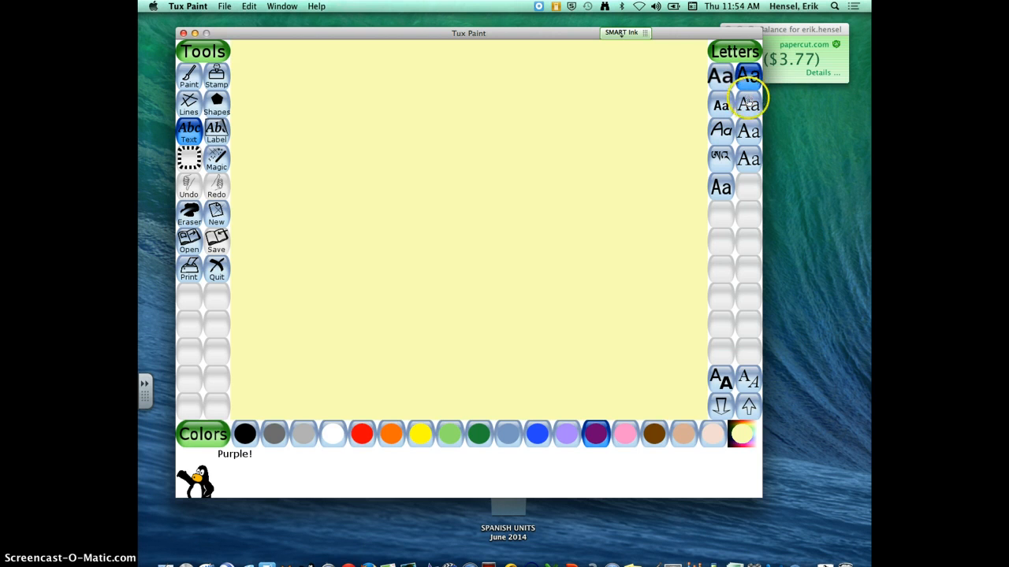
click(720, 75)
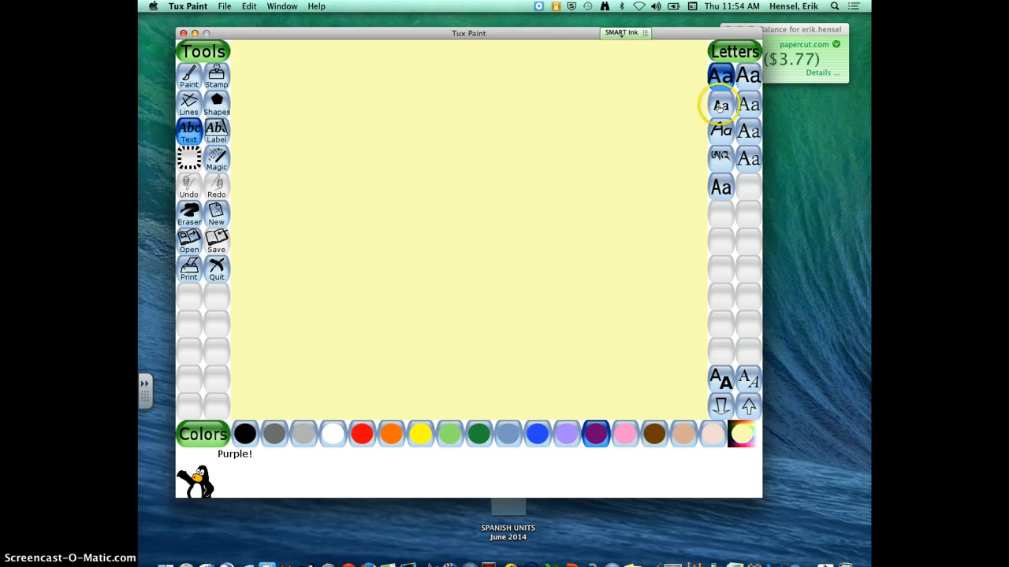
click(719, 105)
click(719, 130)
click(719, 158)
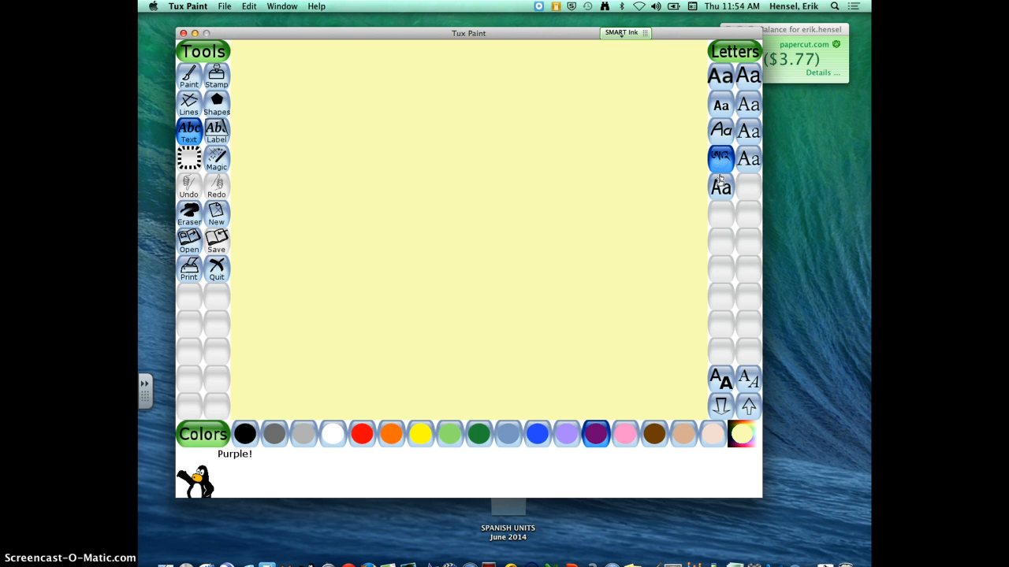
click(719, 93)
click(720, 76)
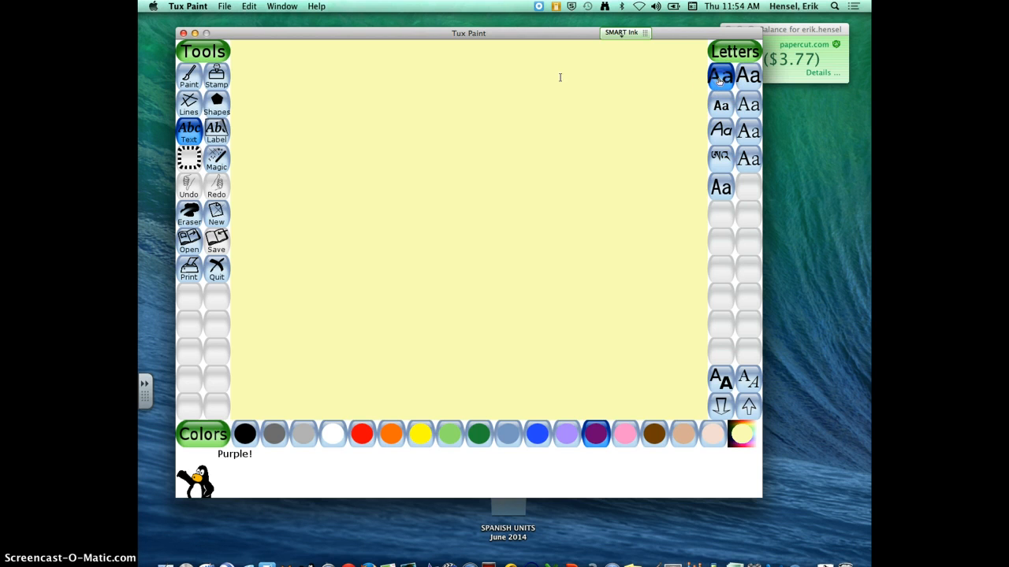
click(263, 86)
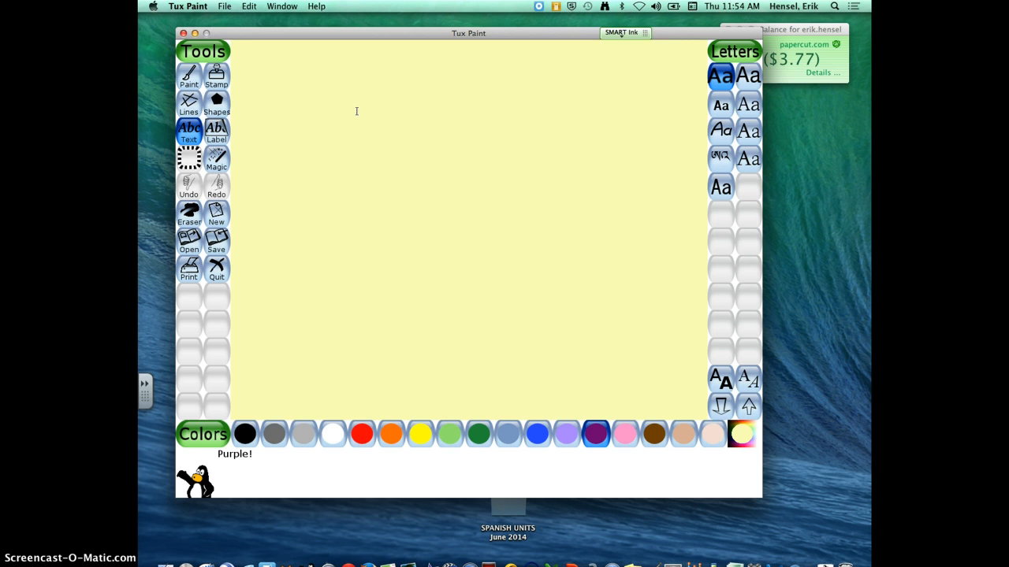
key(super+shift+slash)
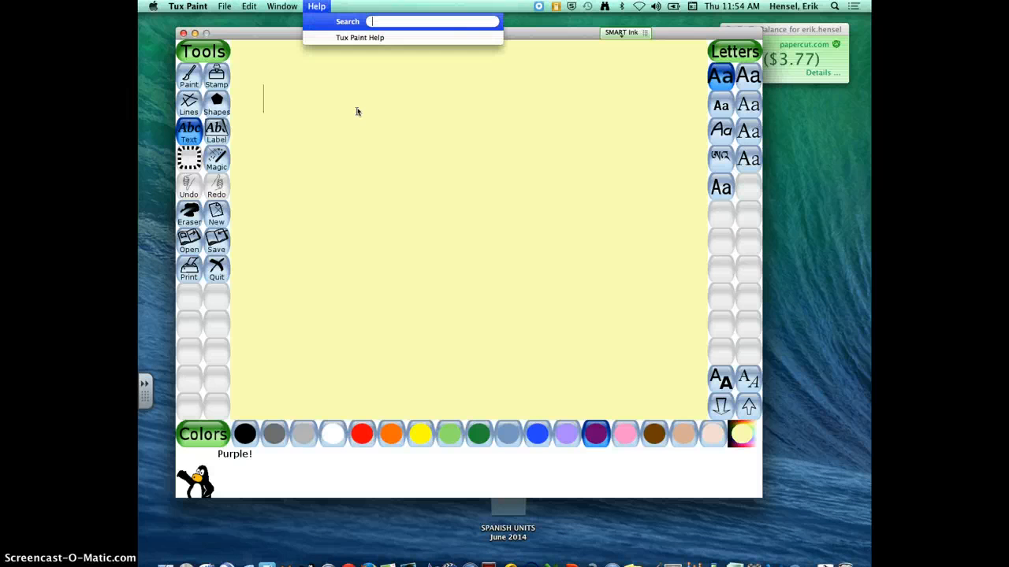
click(349, 99)
text(////////////////////////////////////)
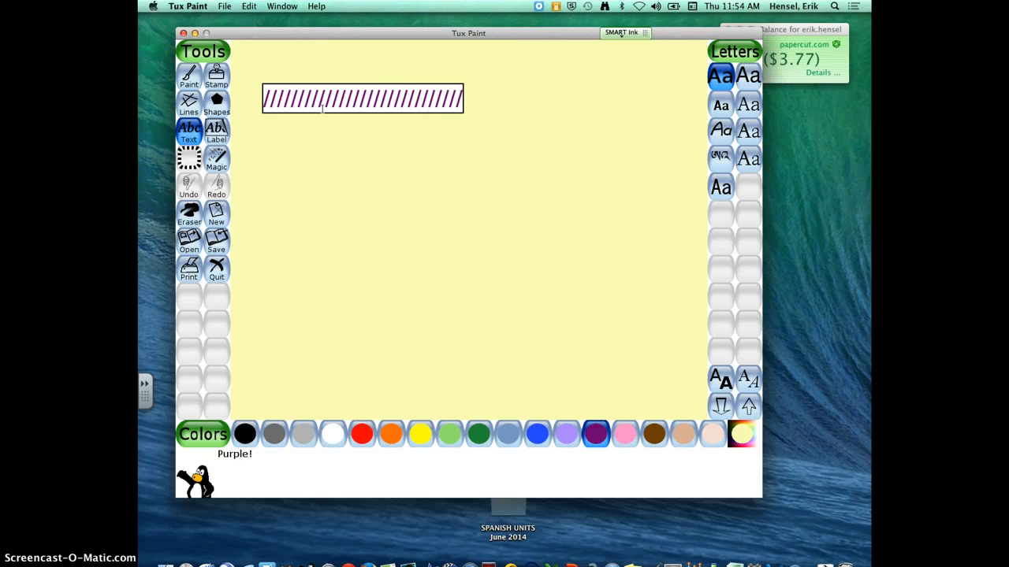
key(BackSpace)
key(BackSpace)
key(BackSpace)
key(BackSpace)
key(BackSpace)
key(BackSpace)
key(BackSpace)
key(BackSpace)
key(BackSpace)
key(BackSpace)
key(BackSpace)
key(BackSpace)
key(BackSpace)
key(BackSpace)
key(BackSpace)
key(BackSpace)
key(BackSpace)
key(BackSpace)
key(BackSpace)
key(BackSpace)
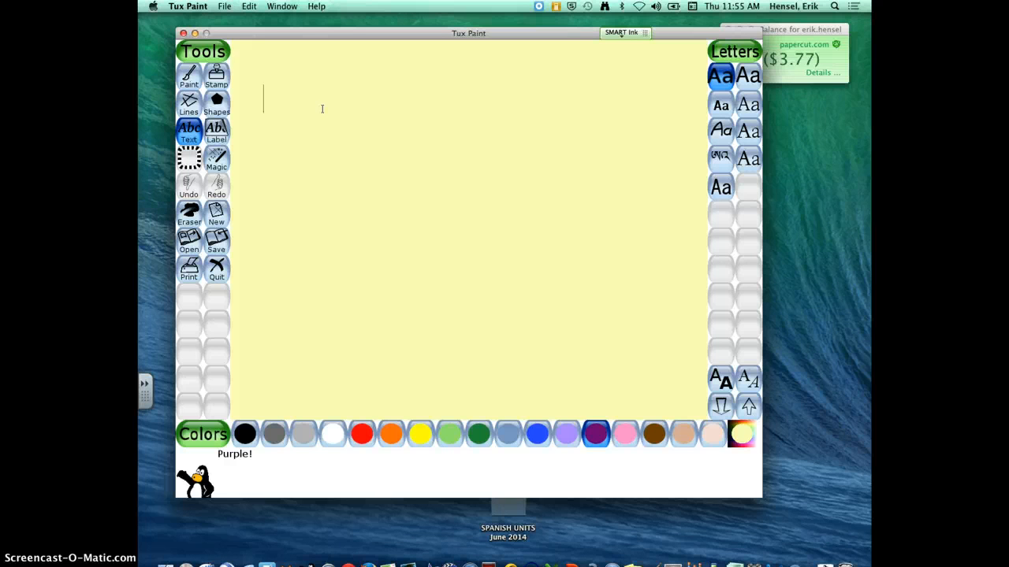
Write the heading "¿Verdadero o falso?" on the canvas.
text(¿V)
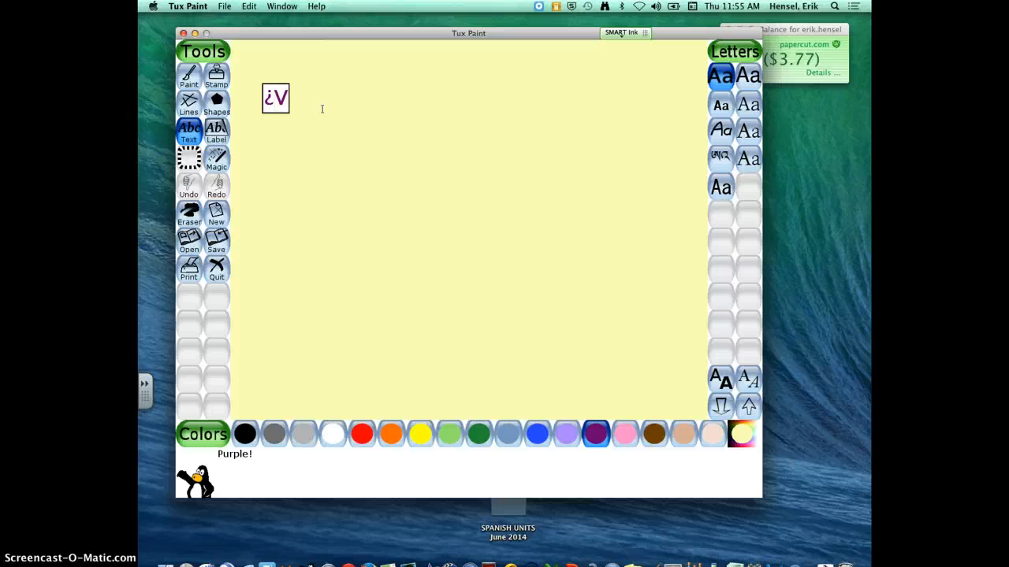
text(erdadero o falso>)
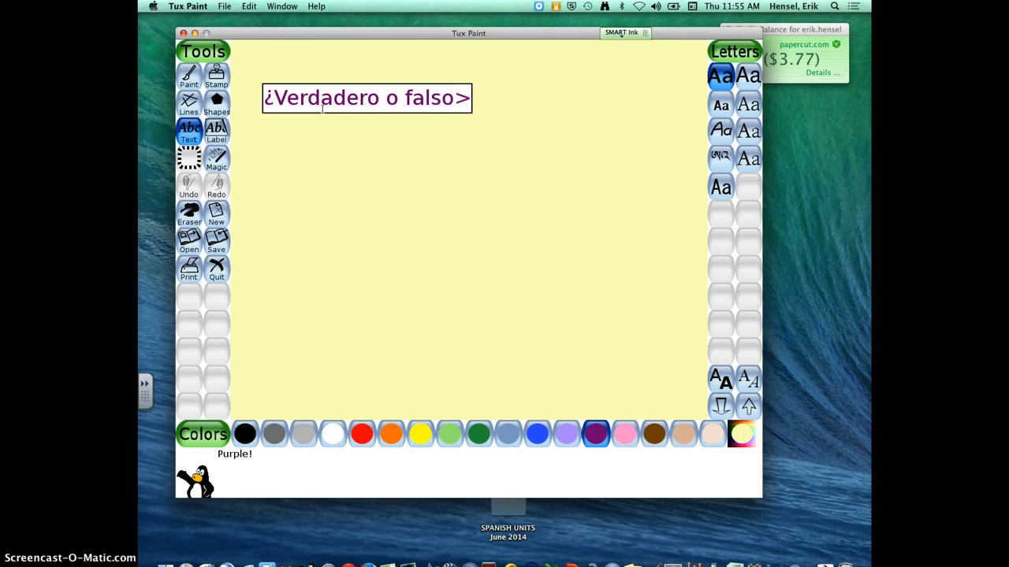
key(BackSpace)
text(?)
key(BackSpace)
key(BackSpace)
key(BackSpace)
key(BackSpace)
text(lso?)
Place the heading near the canvas's upper-left corner, enlarge its lettering to span most of the width, and finalize it.
click(304, 180)
click(293, 101)
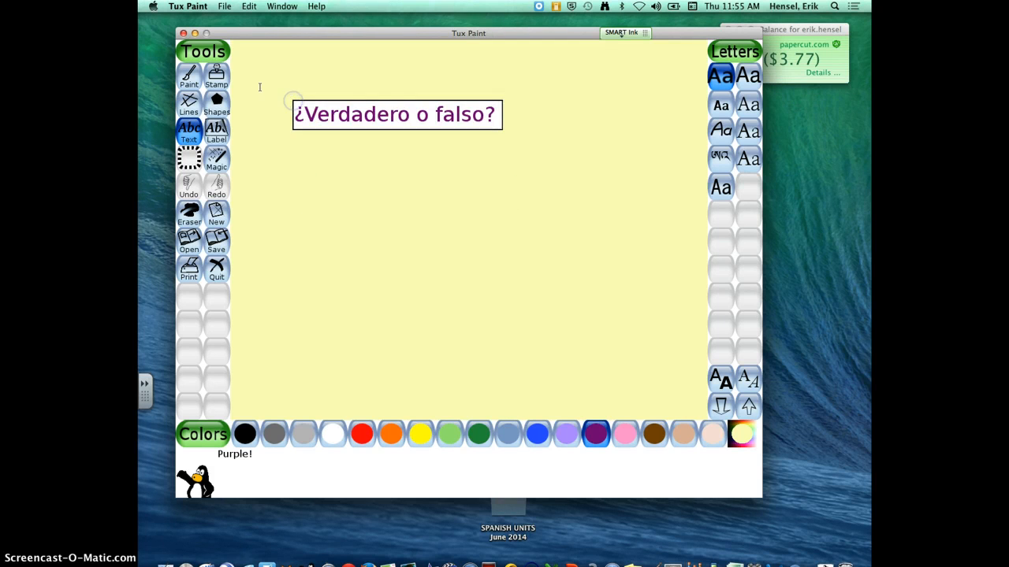
click(259, 87)
click(748, 405)
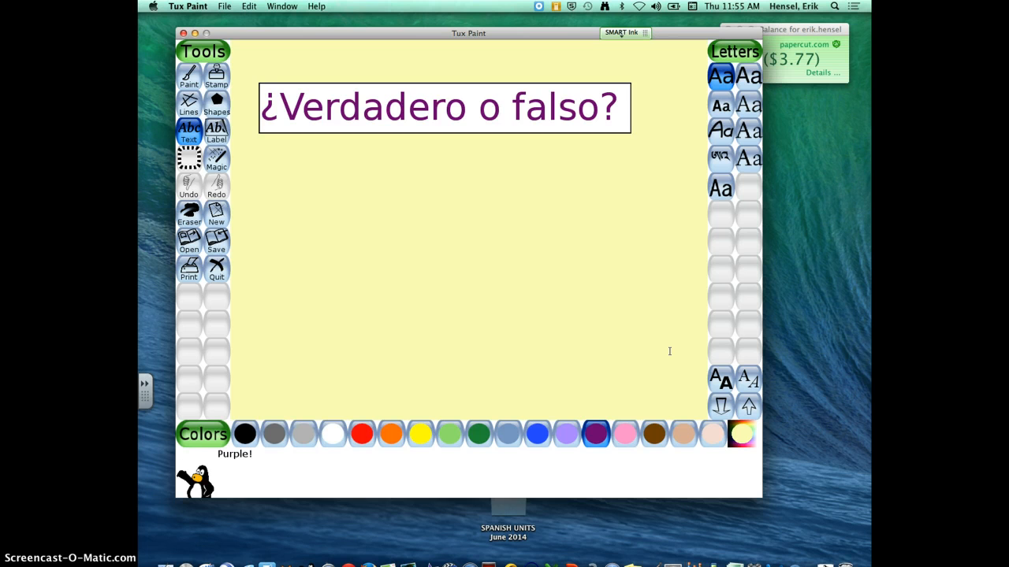
key(Return)
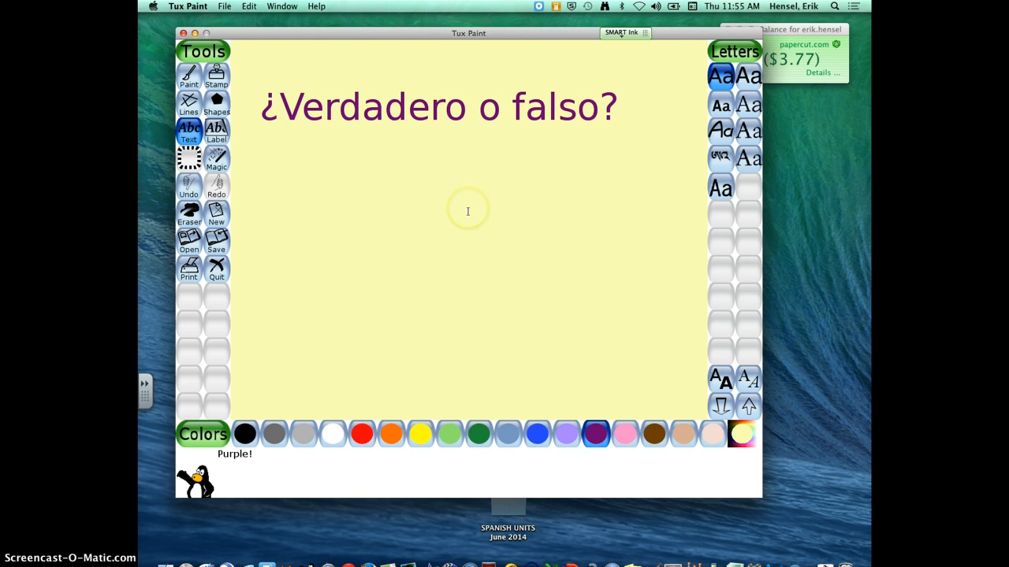
Write the sentence "El oso es pequeño." as a new text line beneath the heading.
text(El oso e)
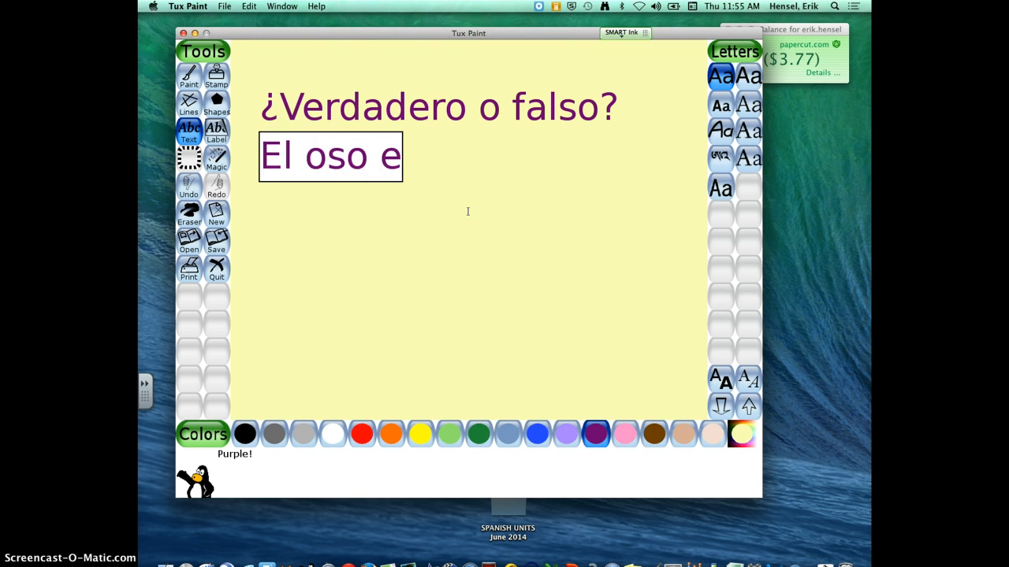
text(s b)
key(BackSpace)
text(p)
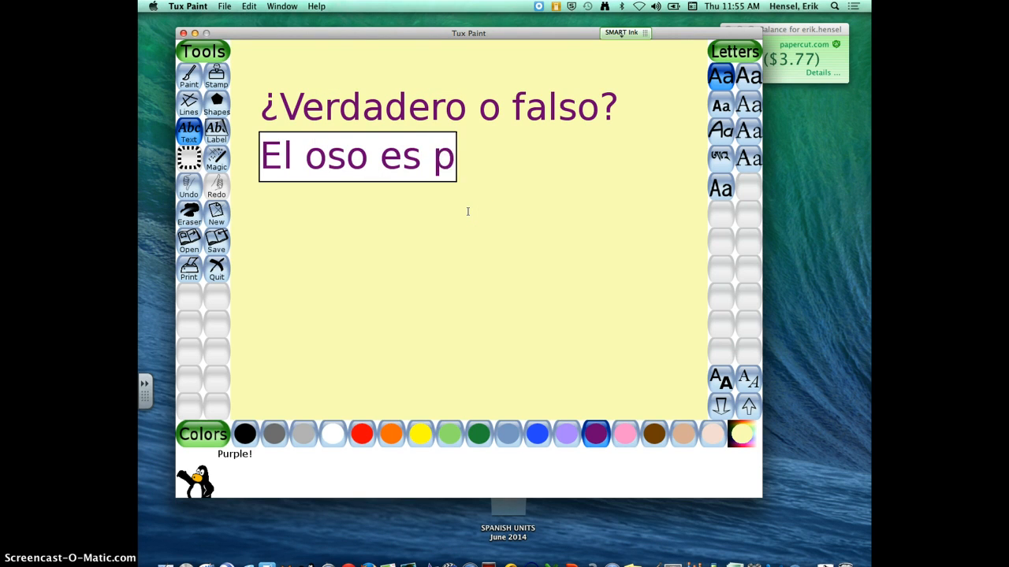
text(eque)
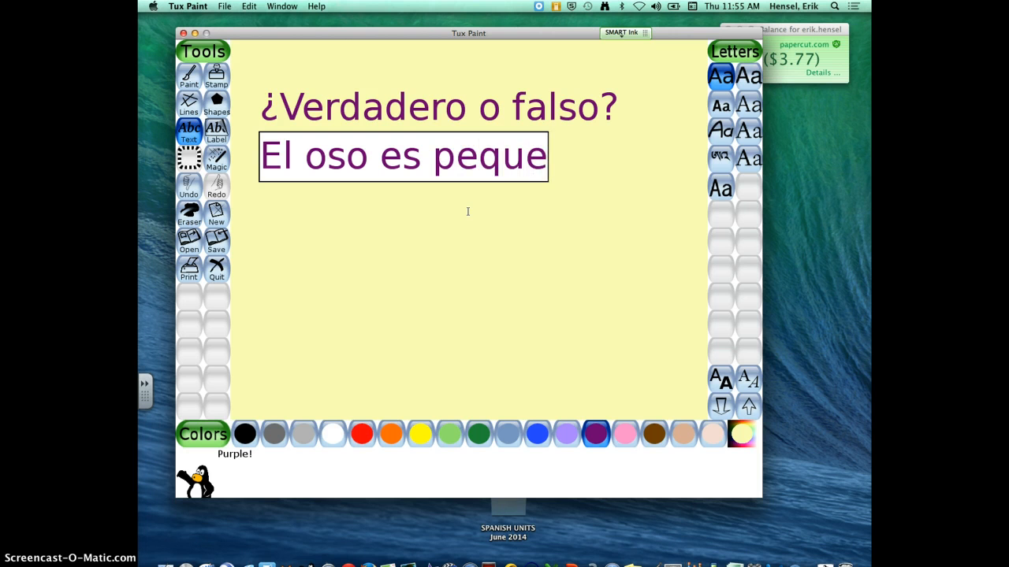
text(˜)
key(BackSpace)
text(ñ)
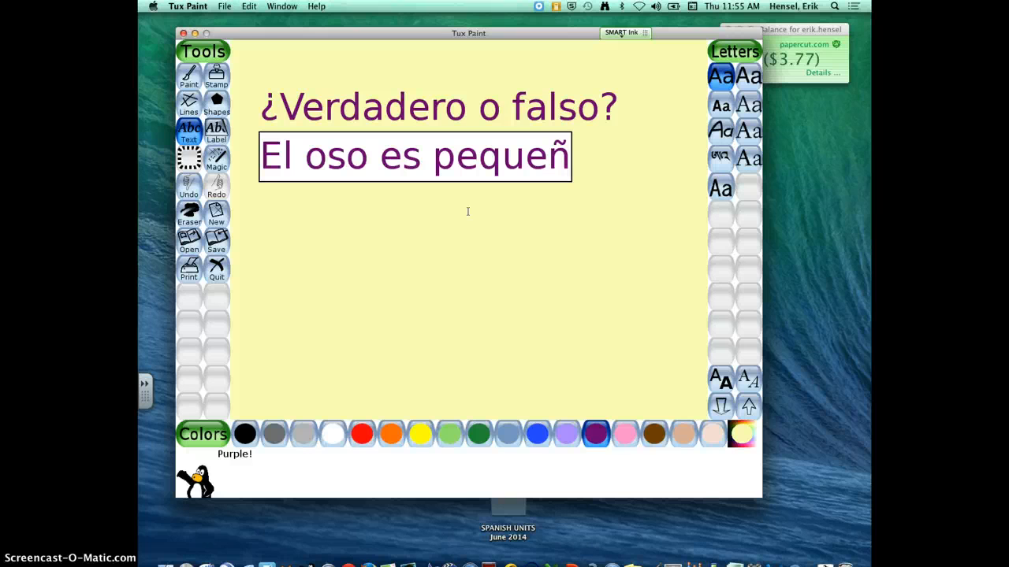
text(o.)
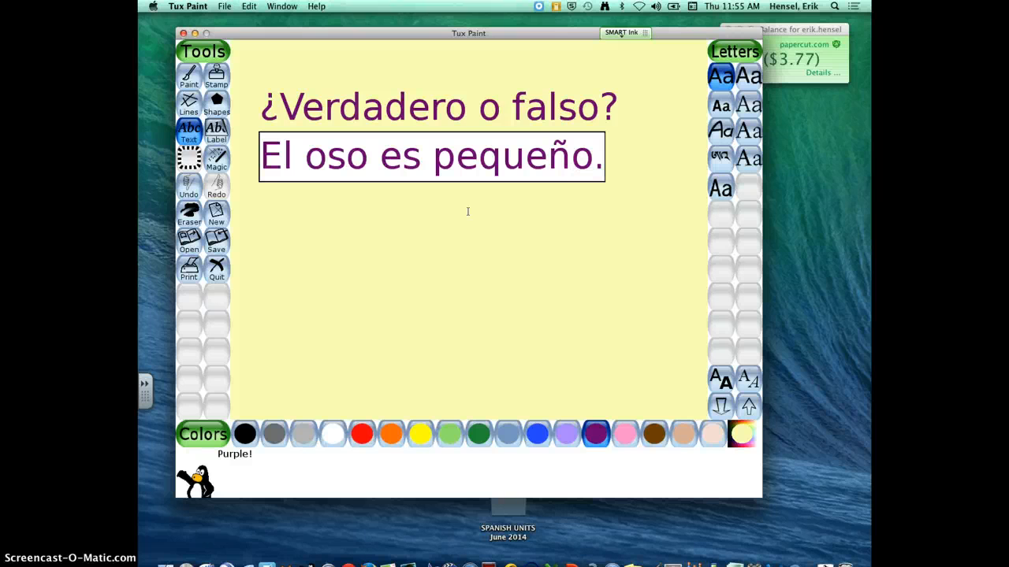
Move the sentence to an indented spot just below the heading, colour it black, and finalize it.
click(464, 198)
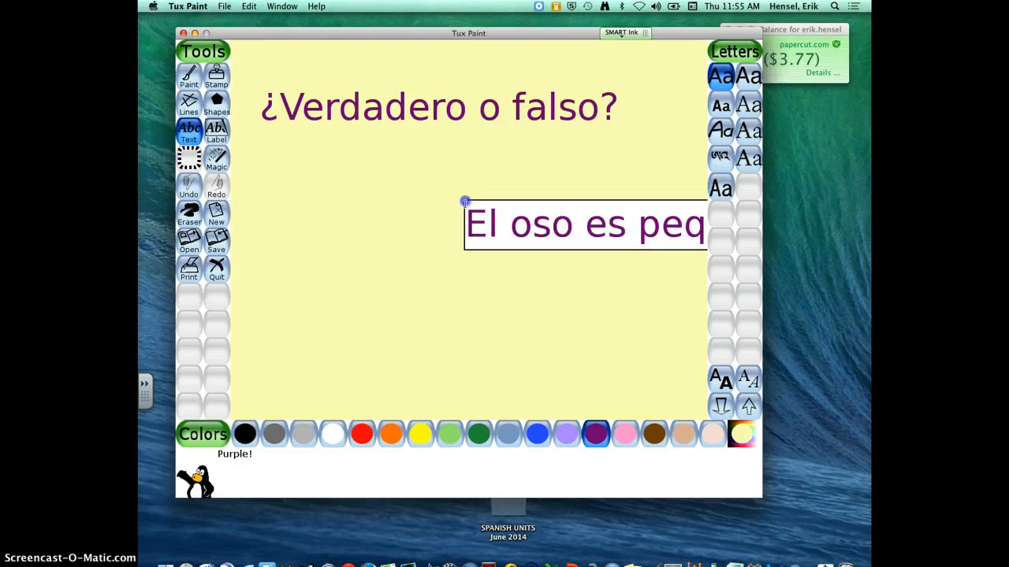
click(390, 153)
click(331, 149)
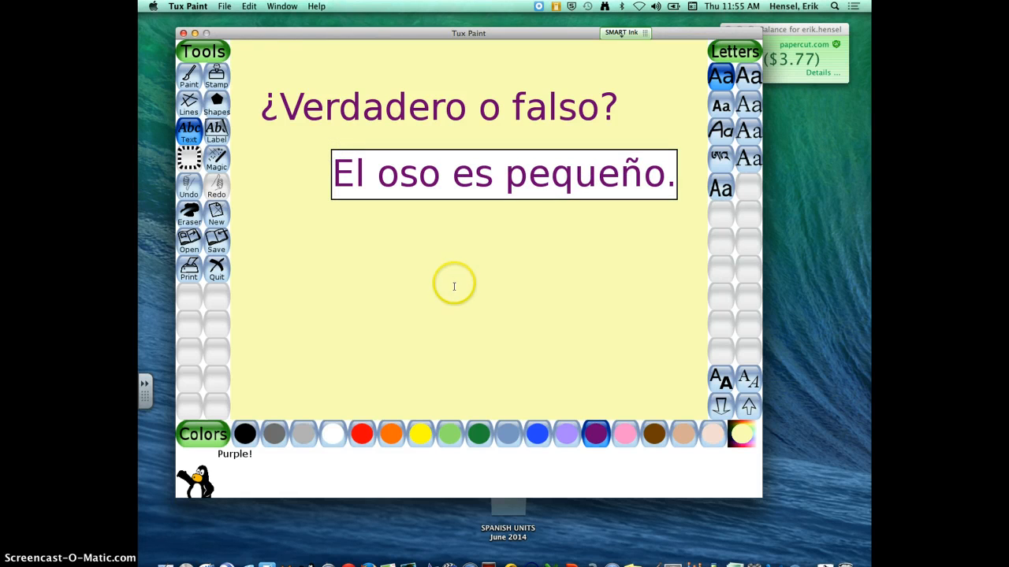
click(245, 435)
key(Return)
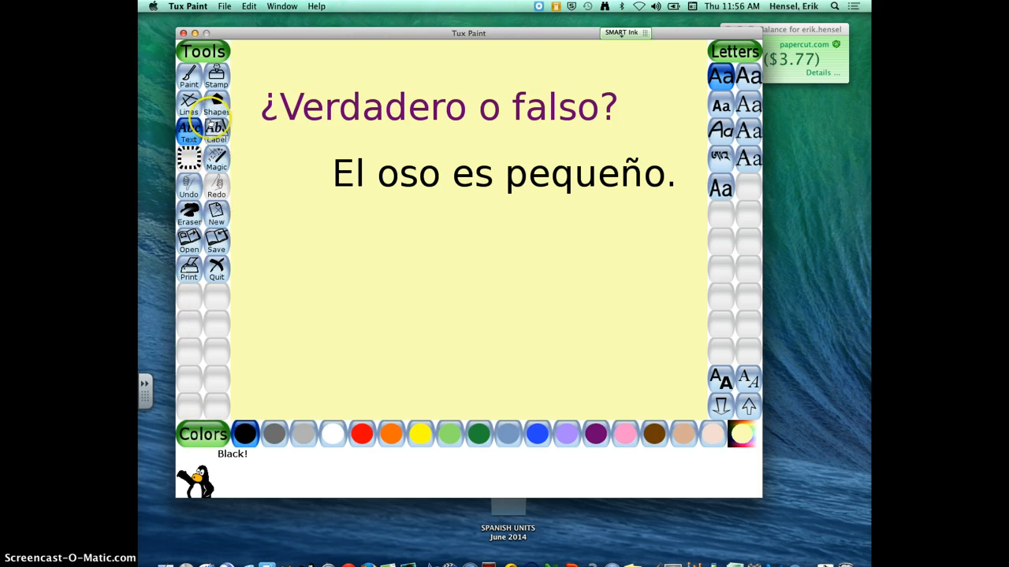
Find the teddy bear stamp in the animal stamp collection and select it for stamping.
click(216, 76)
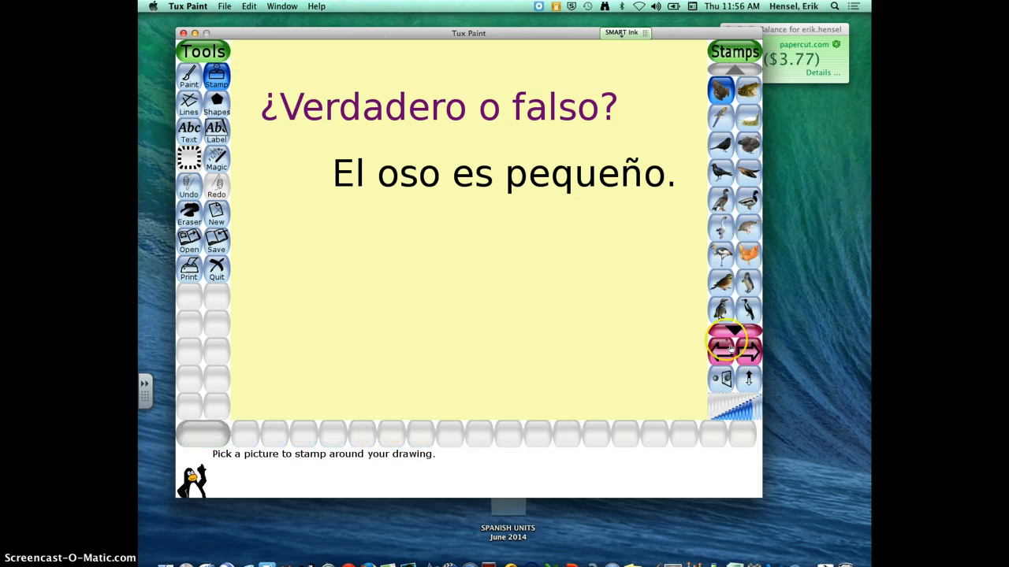
click(732, 340)
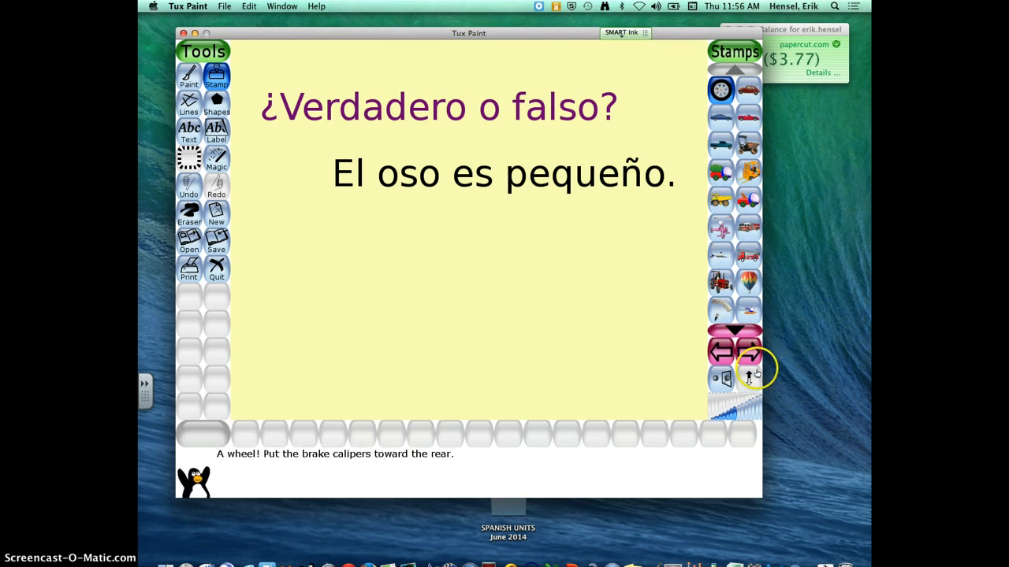
click(746, 353)
scroll(744, 358, down, 2)
click(743, 358)
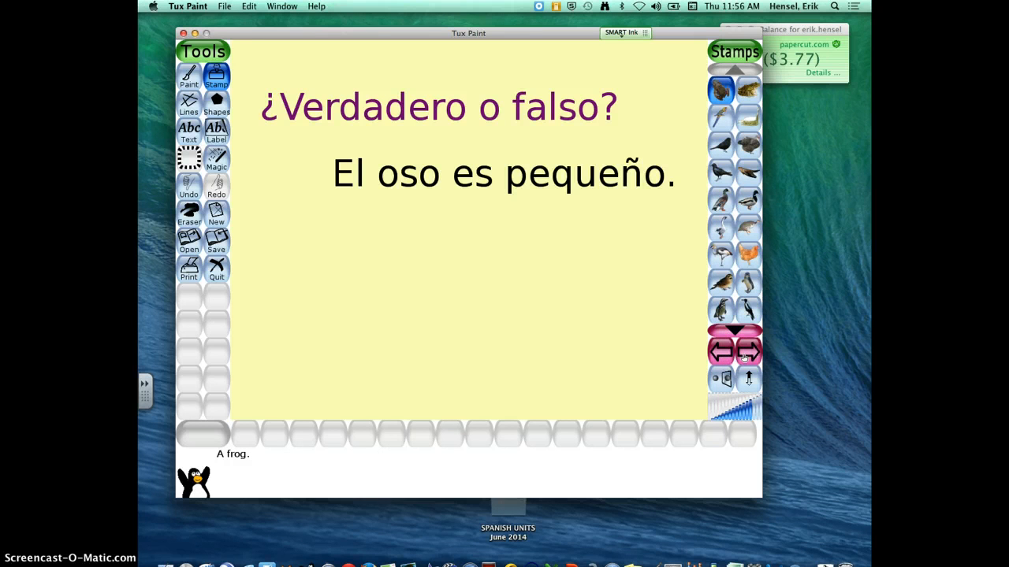
click(732, 329)
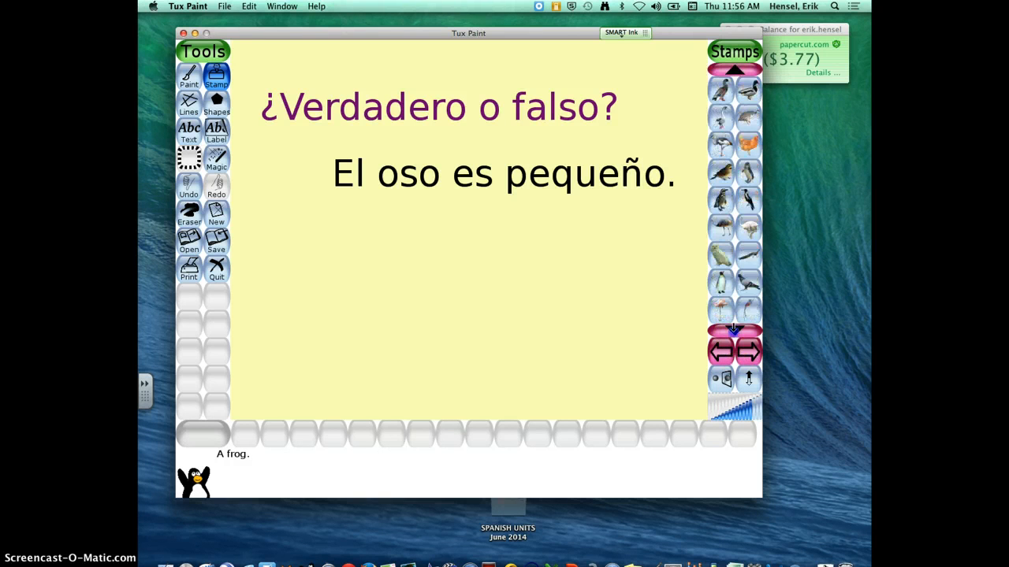
click(732, 329)
click(733, 329)
click(733, 329)
click(733, 329)
click(732, 329)
click(733, 329)
click(733, 329)
click(733, 330)
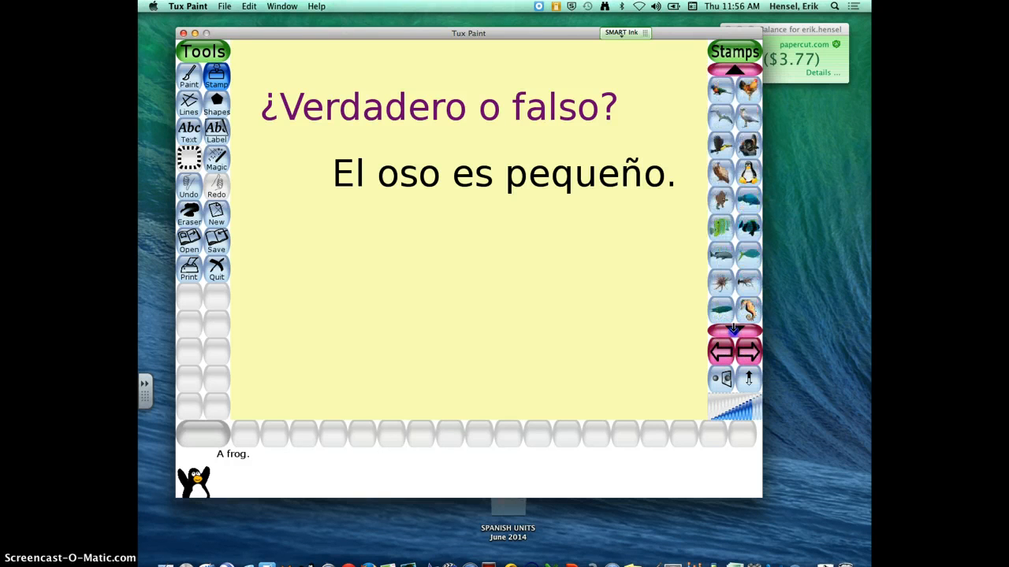
click(732, 329)
click(733, 330)
click(732, 330)
click(733, 329)
click(733, 329)
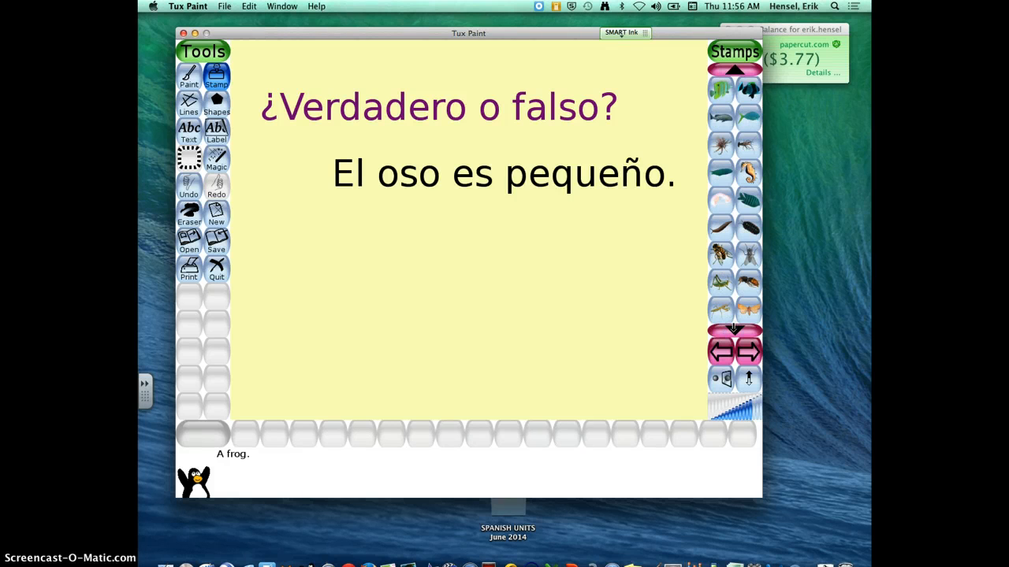
click(733, 329)
click(733, 330)
click(733, 329)
click(733, 330)
click(733, 329)
click(733, 329)
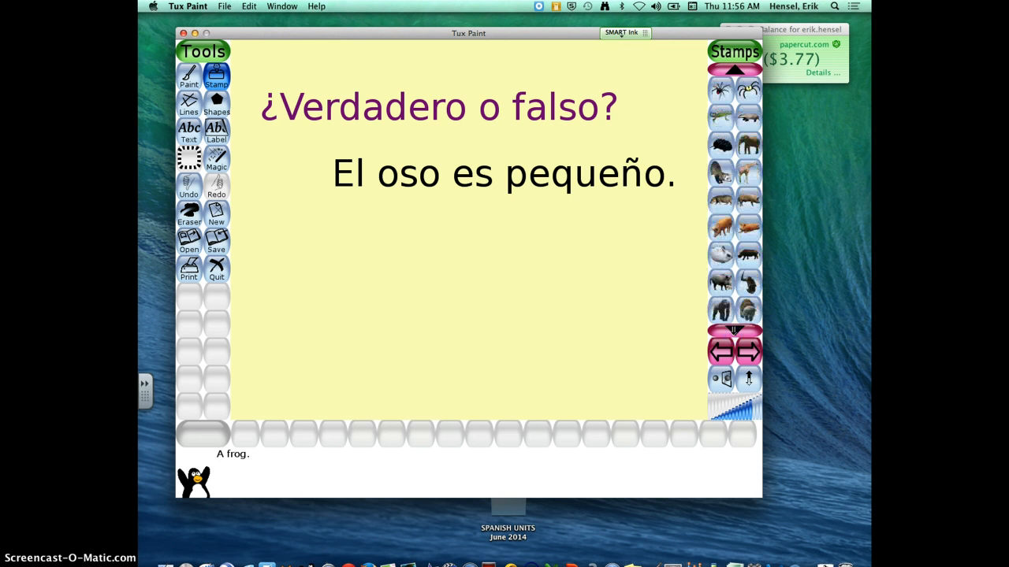
click(732, 330)
click(733, 329)
click(731, 342)
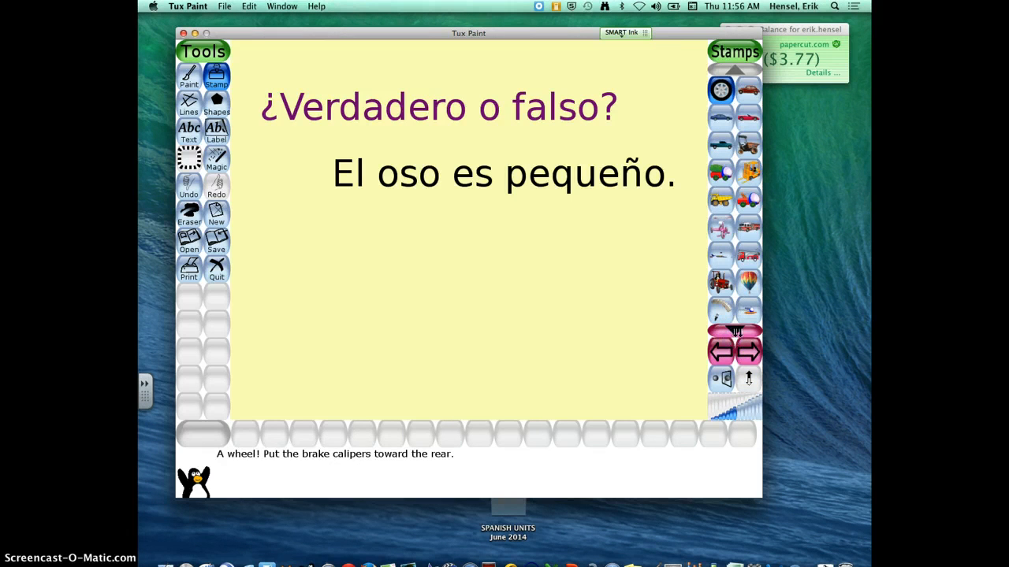
click(746, 349)
click(737, 330)
click(737, 329)
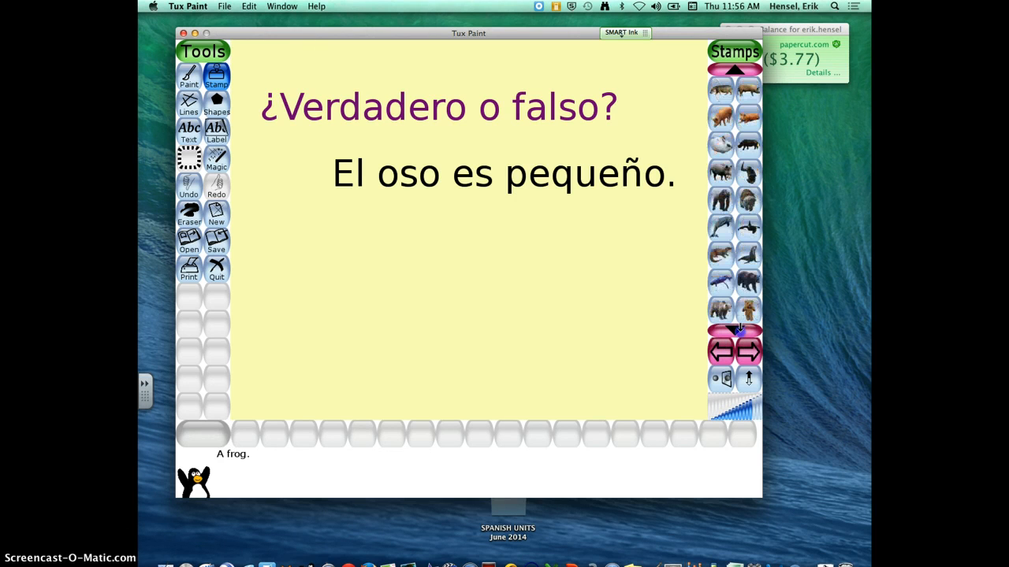
click(746, 307)
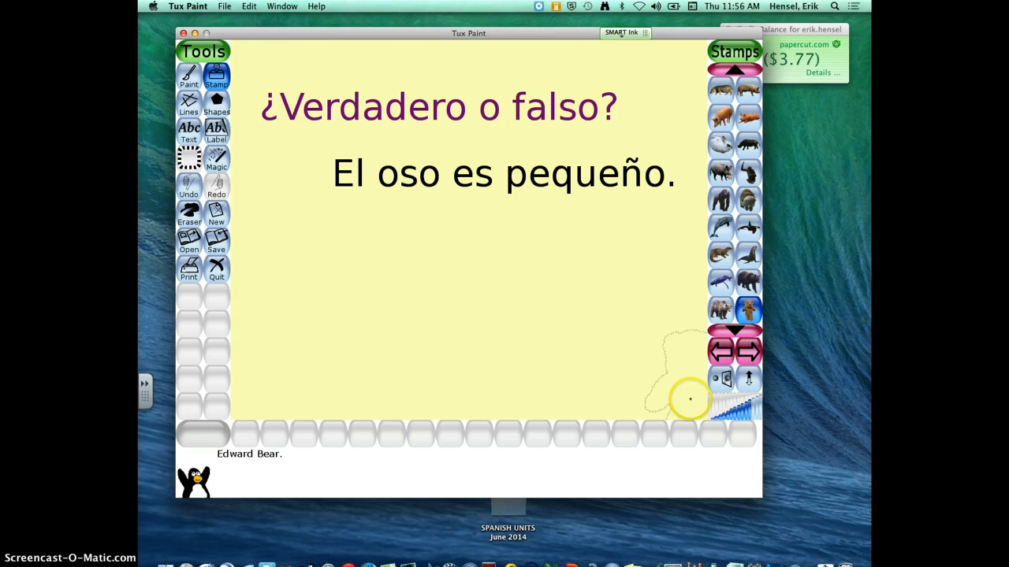
Shrink the teddy bear stamp to its smallest size and place it on the canvas beneath the sentence.
click(750, 412)
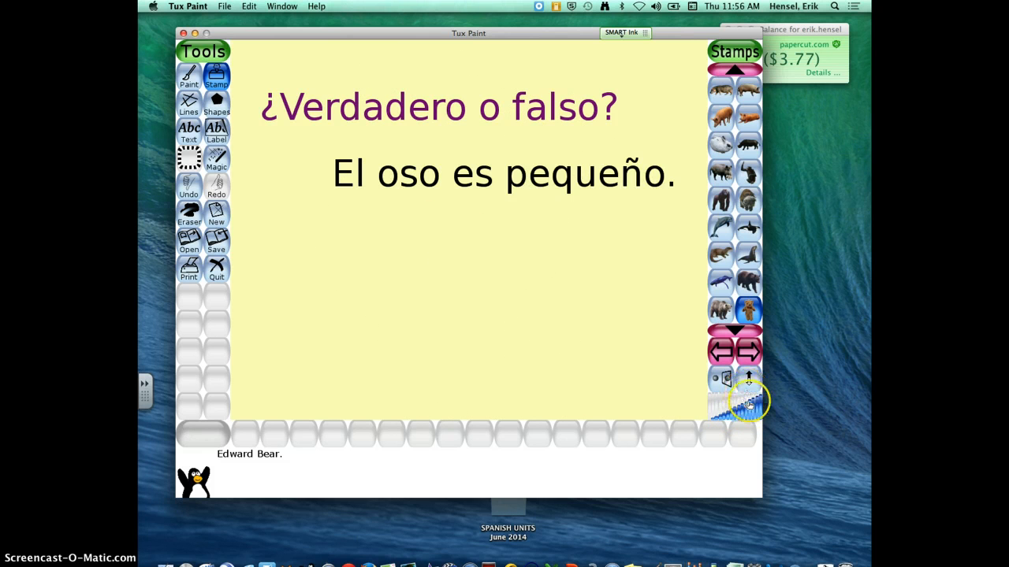
click(714, 415)
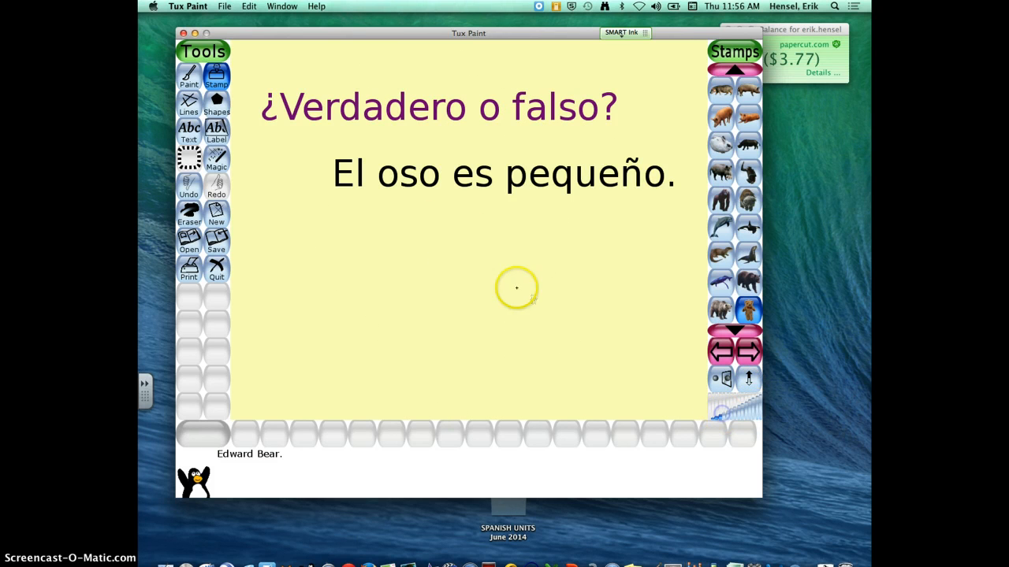
click(386, 243)
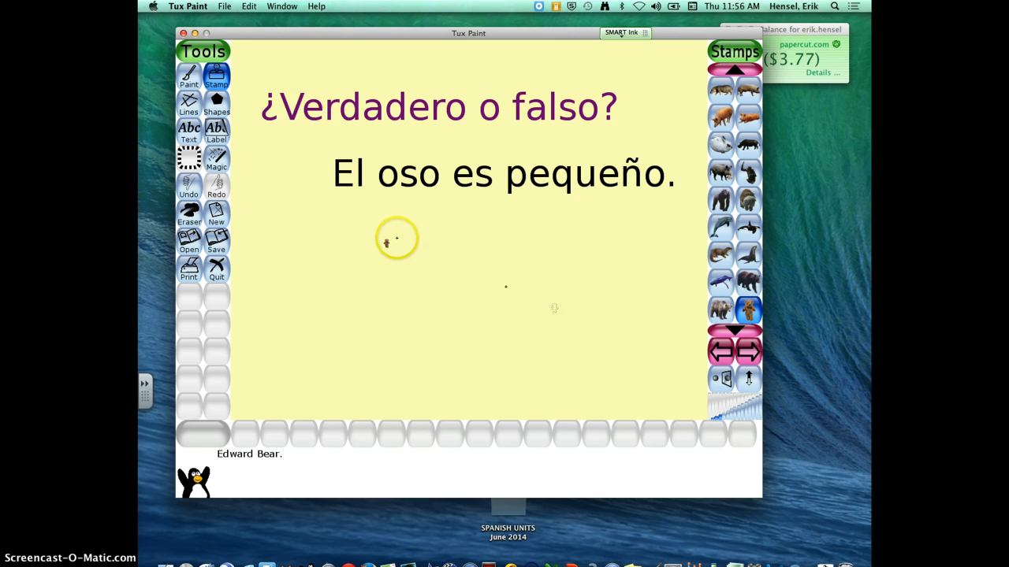
Cover the lower edge of the drawing with foamy bubbles using the Foam effect, and try to save the drawing.
click(215, 155)
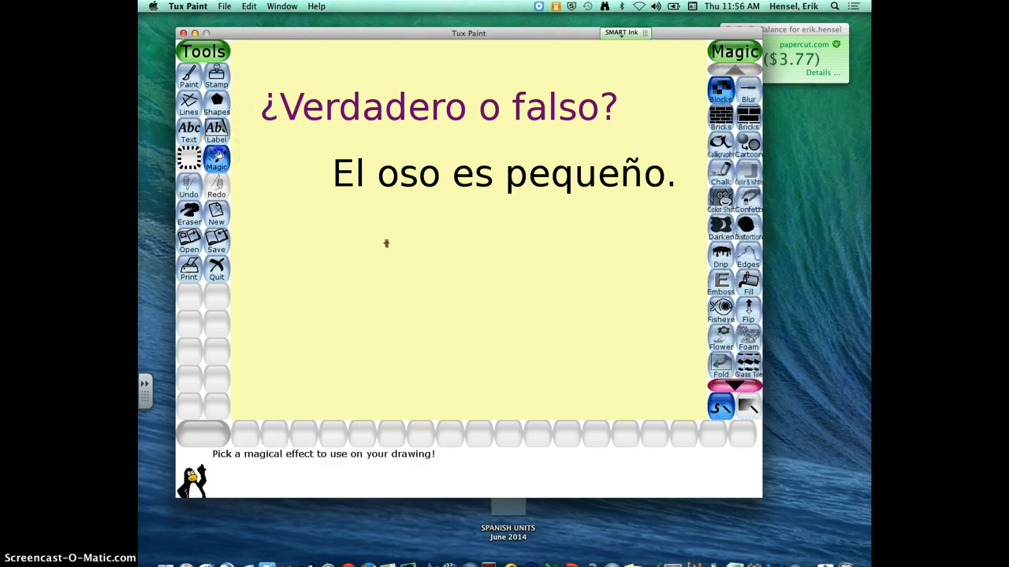
click(747, 338)
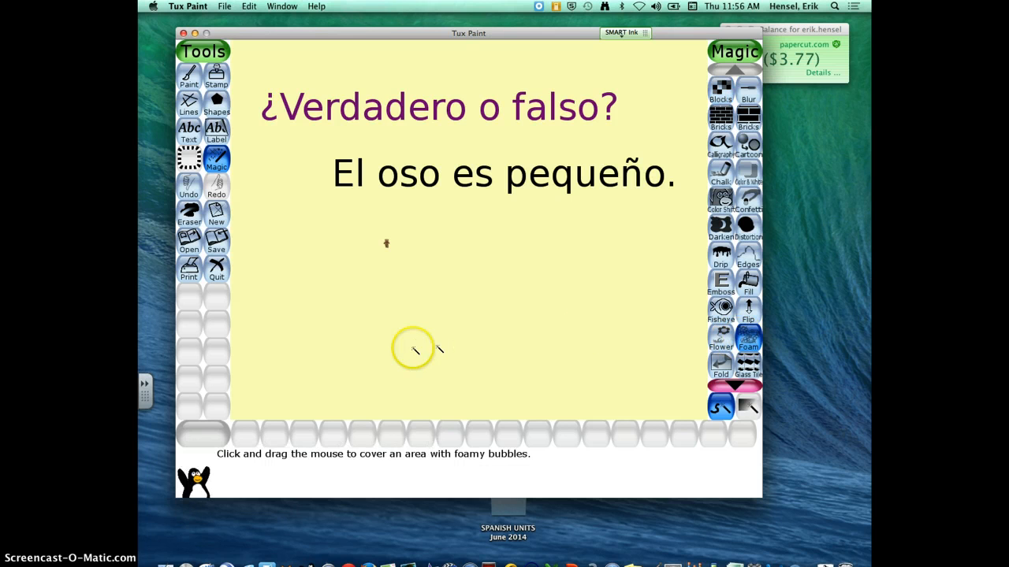
mouse_move(415, 350)
mouse_down()
mouse_move(470, 430)
mouse_move(758, 451)
mouse_move(728, 429)
mouse_move(545, 425)
mouse_move(636, 390)
mouse_move(597, 375)
mouse_up()
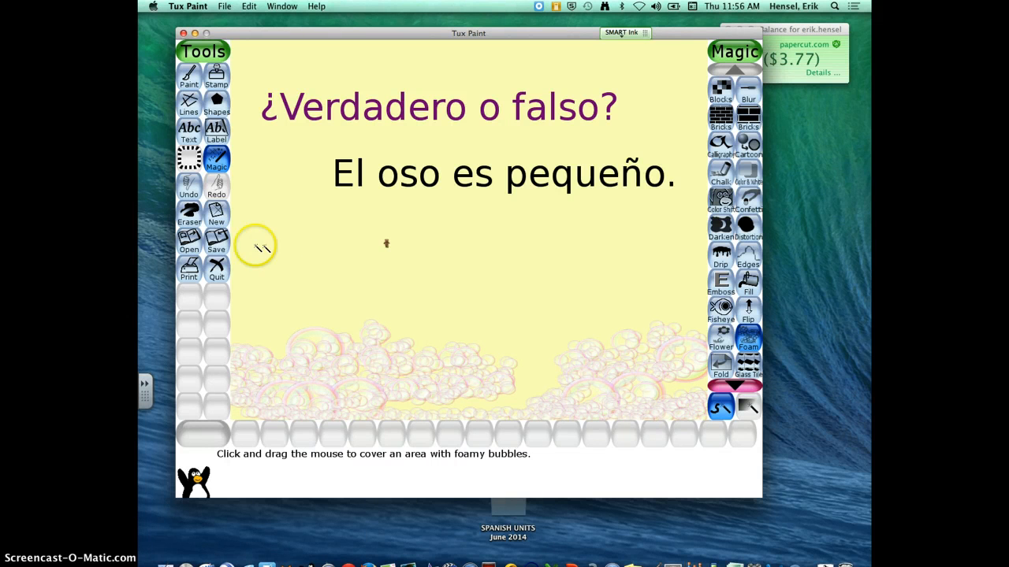
click(216, 241)
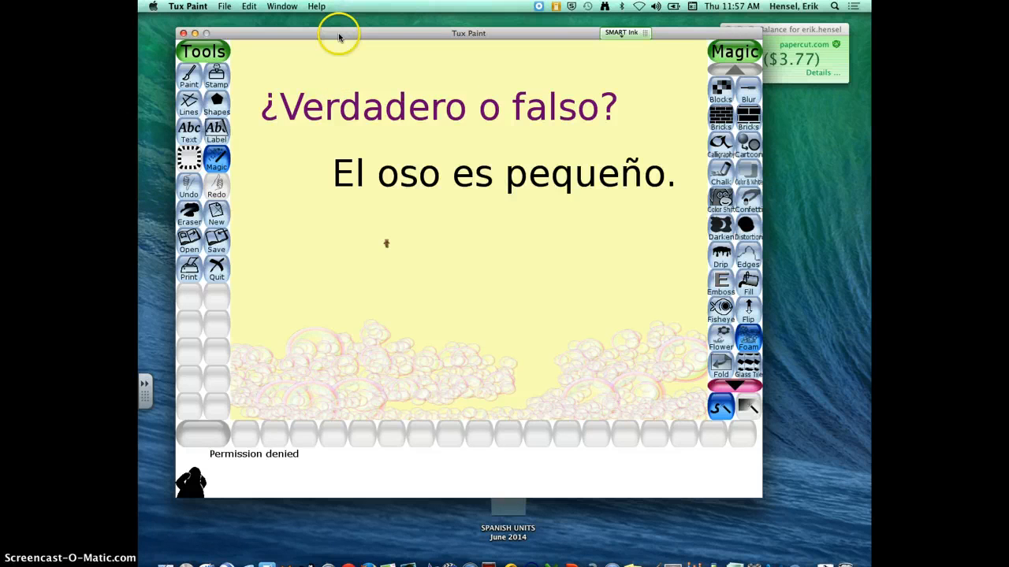
Rearrange the drawing and print-balance windows so the screenshot file on the desktop is uncovered, and shift its icon slightly.
mouse_move(340, 33)
mouse_down()
mouse_move(310, 30)
mouse_move(294, 142)
mouse_move(299, 73)
mouse_up()
drag(785, 28, 721, 22)
click(836, 36)
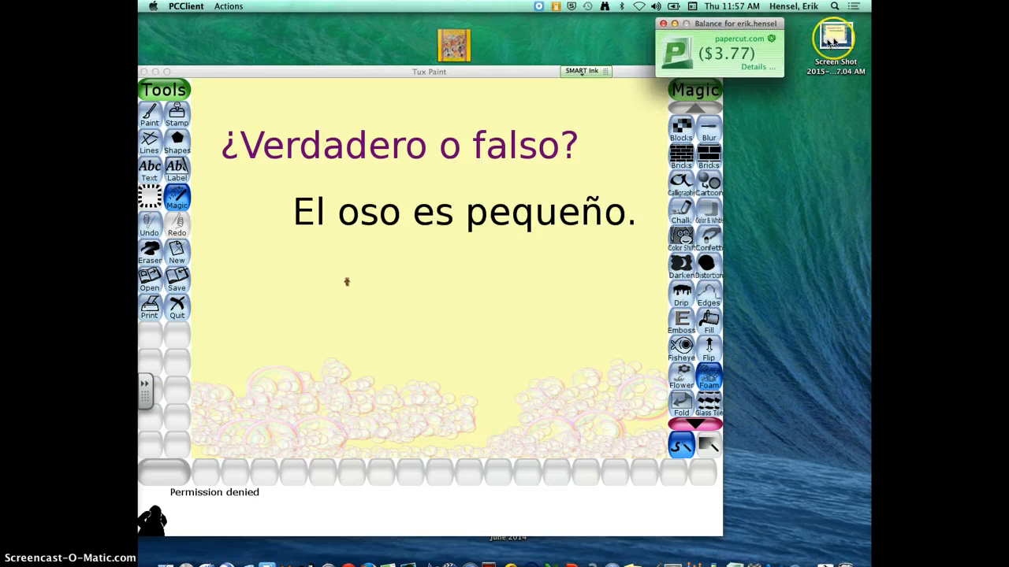
drag(836, 36, 832, 65)
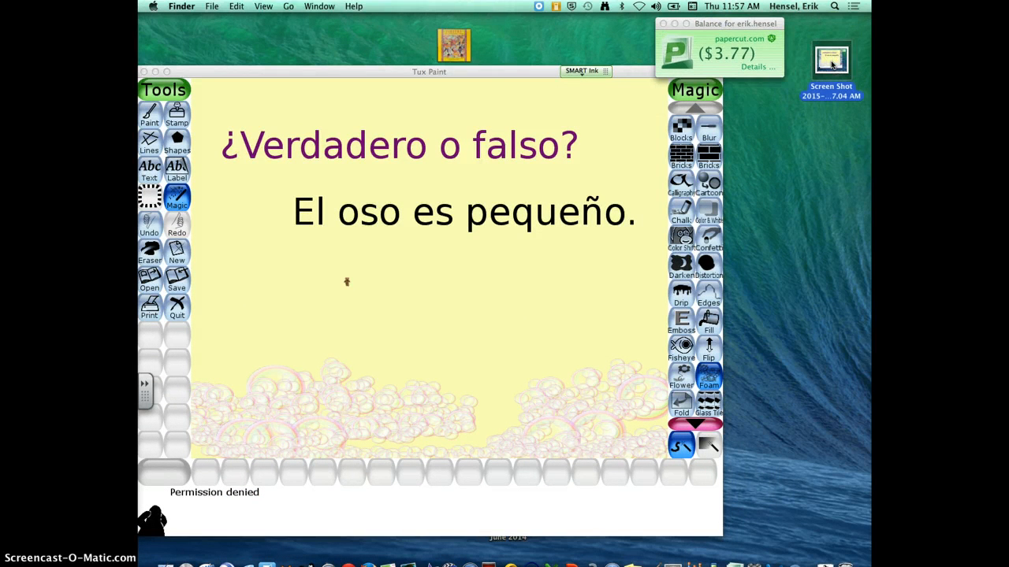
drag(513, 69, 562, 32)
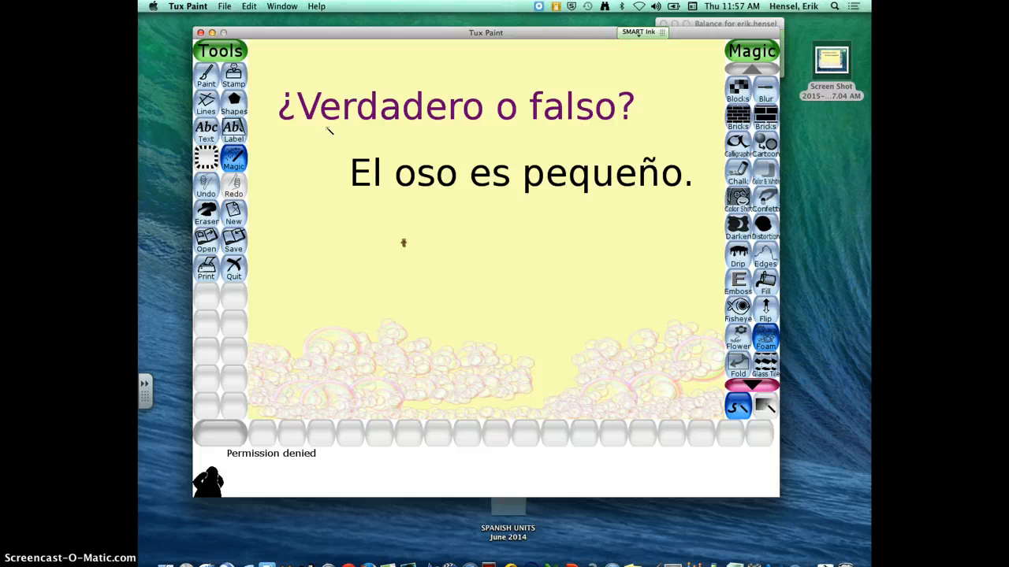
Start a new drawing with a pink background, discarding the current picture without saving.
click(239, 218)
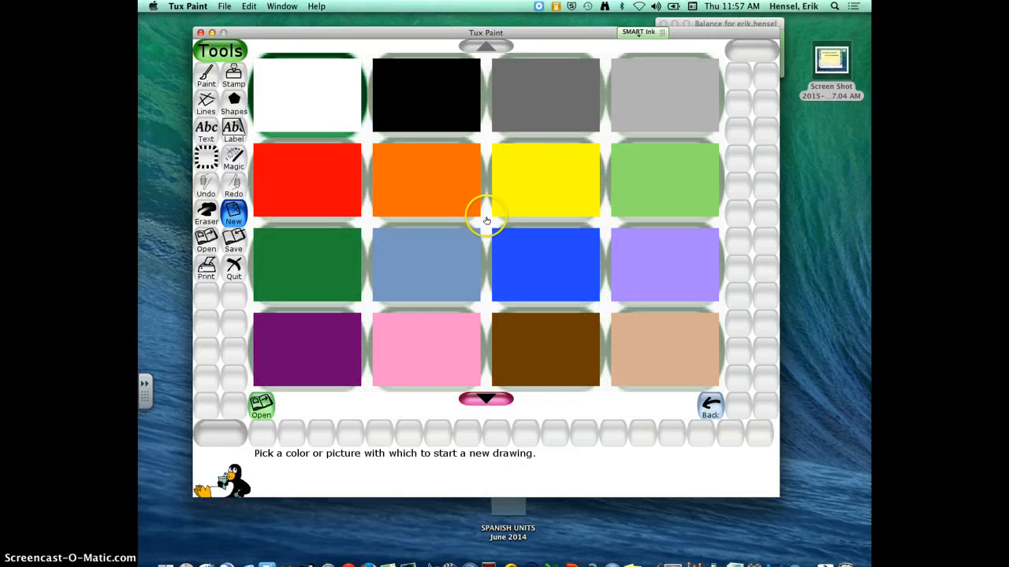
click(433, 357)
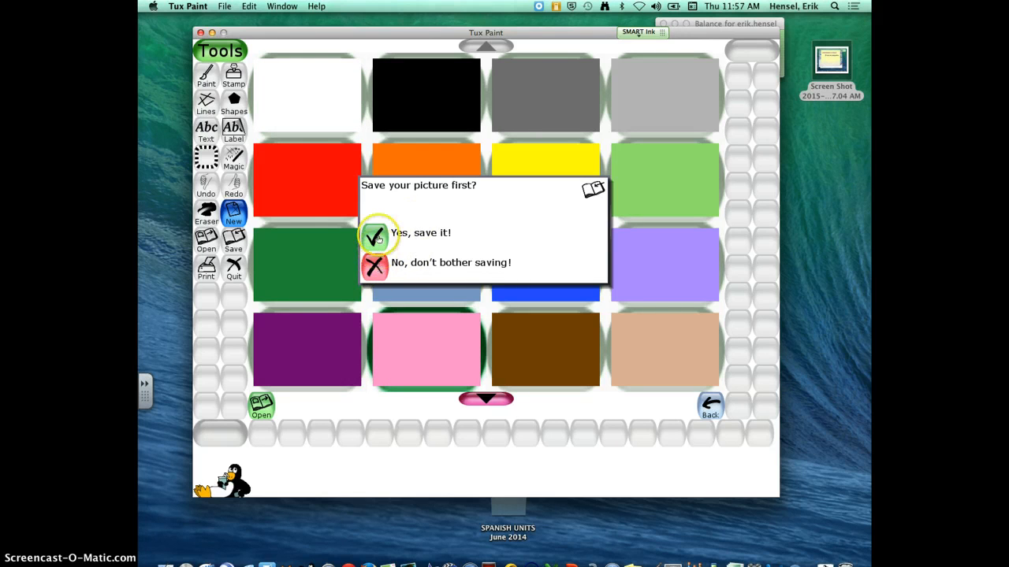
click(372, 266)
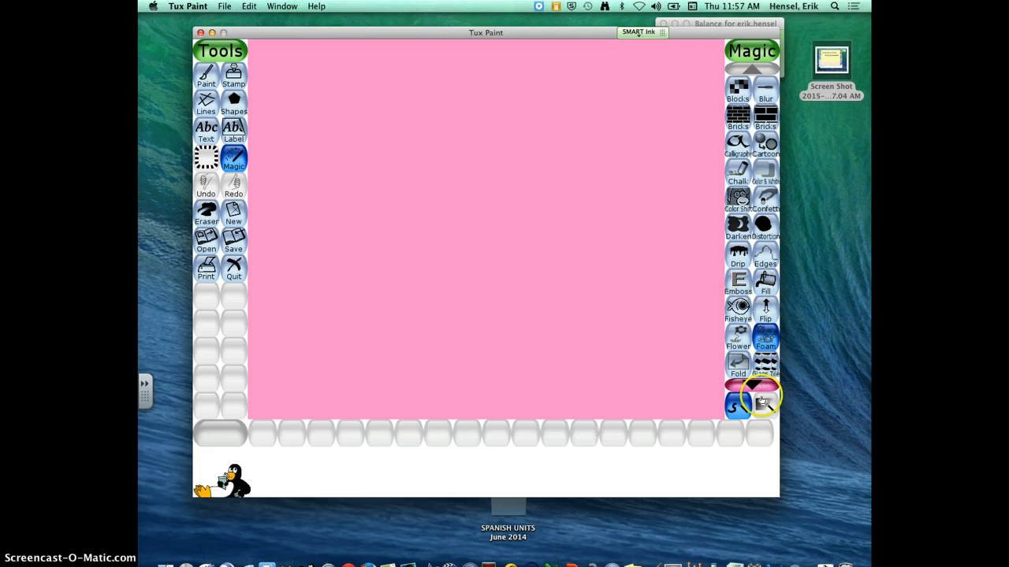
Draw a strip of grass along the bottom of the pink canvas with the Grass effect.
click(757, 385)
click(737, 364)
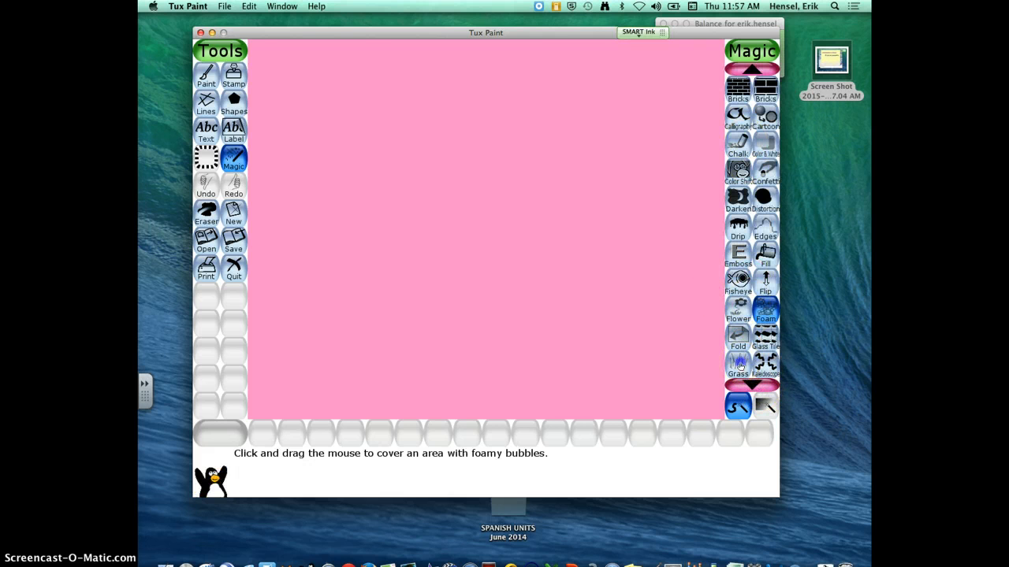
mouse_move(682, 380)
mouse_down()
mouse_move(689, 392)
mouse_move(140, 384)
mouse_up()
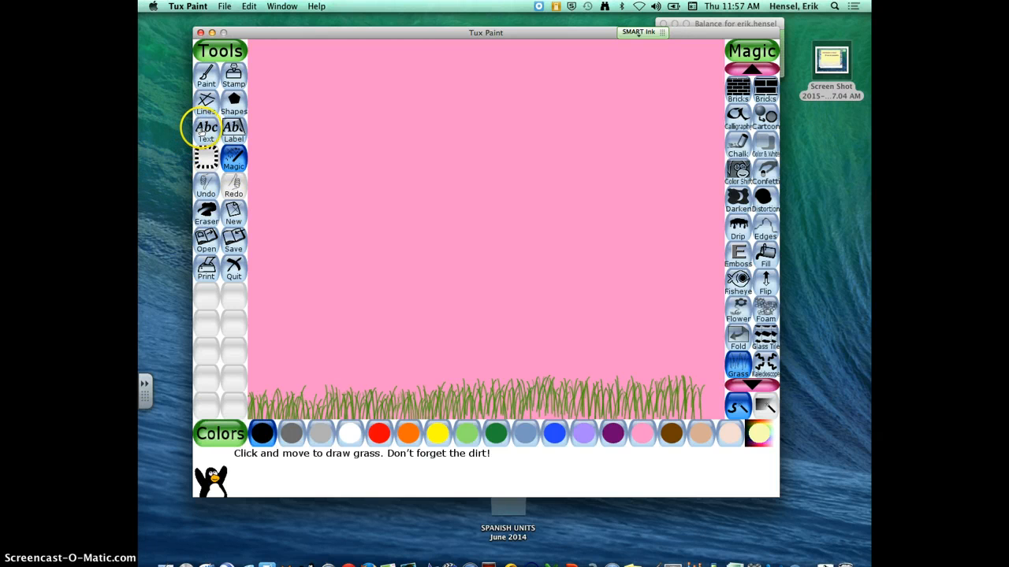
Write the text "¡Falso! El oso es grande." in black near the canvas's upper-left corner.
click(204, 131)
click(264, 437)
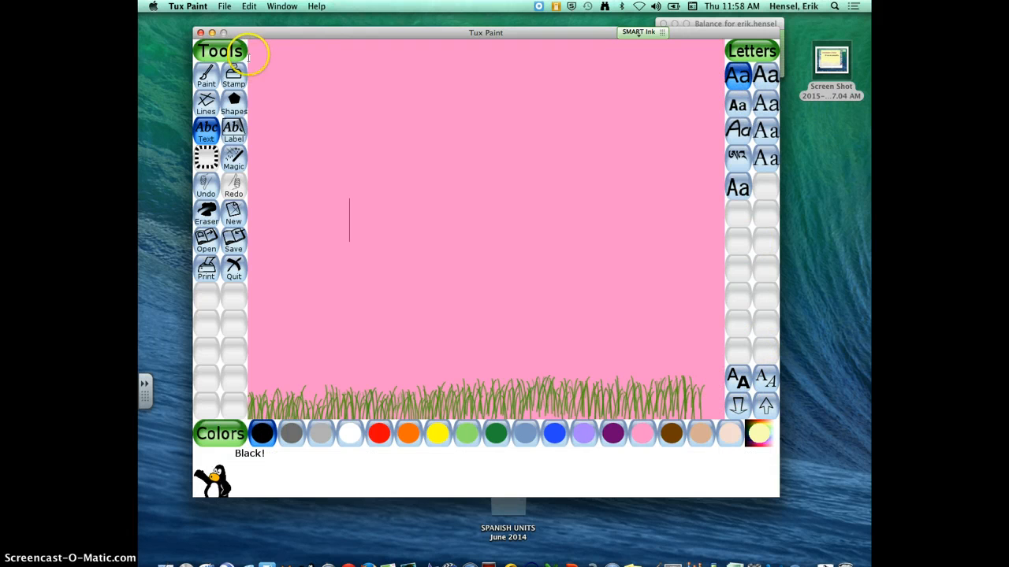
click(278, 62)
text(i)
text(Falso)
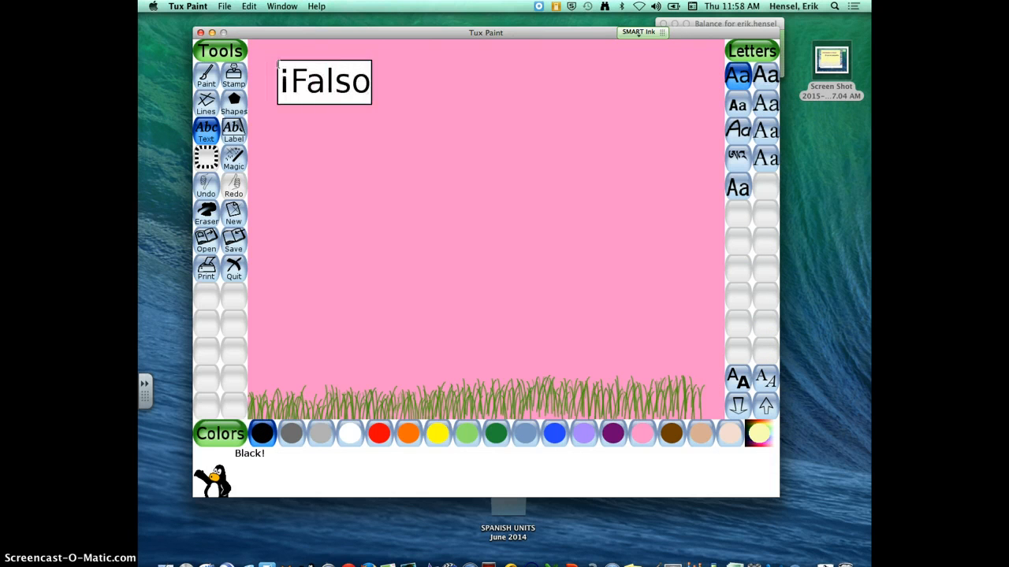
text(! El oso)
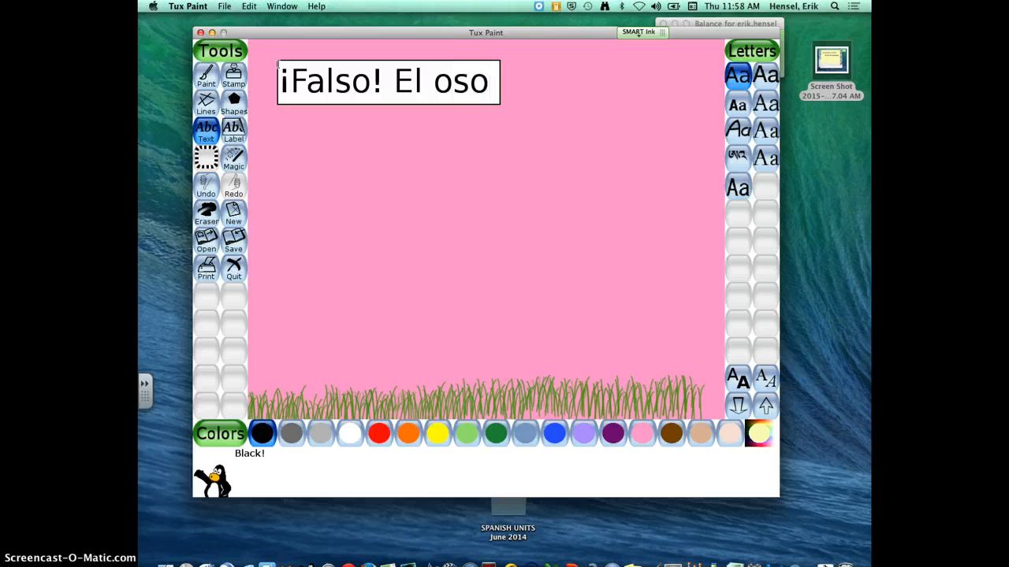
text( es grande.)
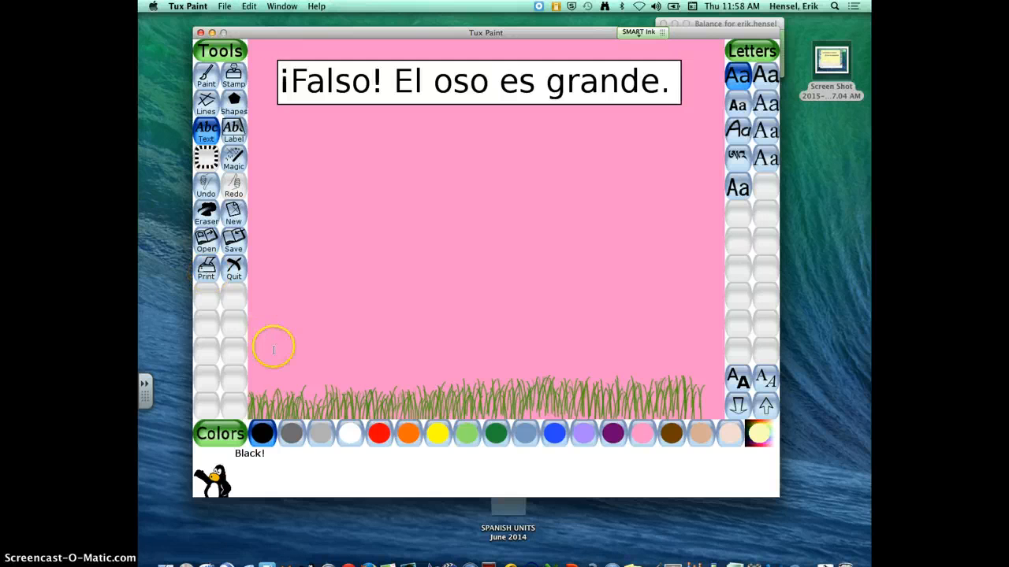
Try several positions for the text line, settle it near the canvas's upper-left corner, and finalize it.
click(289, 398)
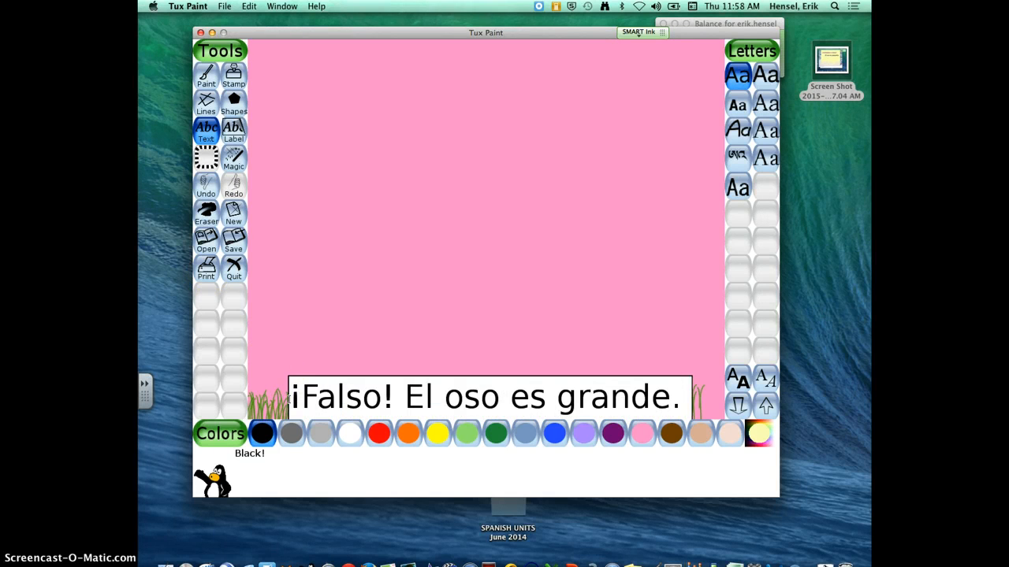
click(402, 256)
click(329, 234)
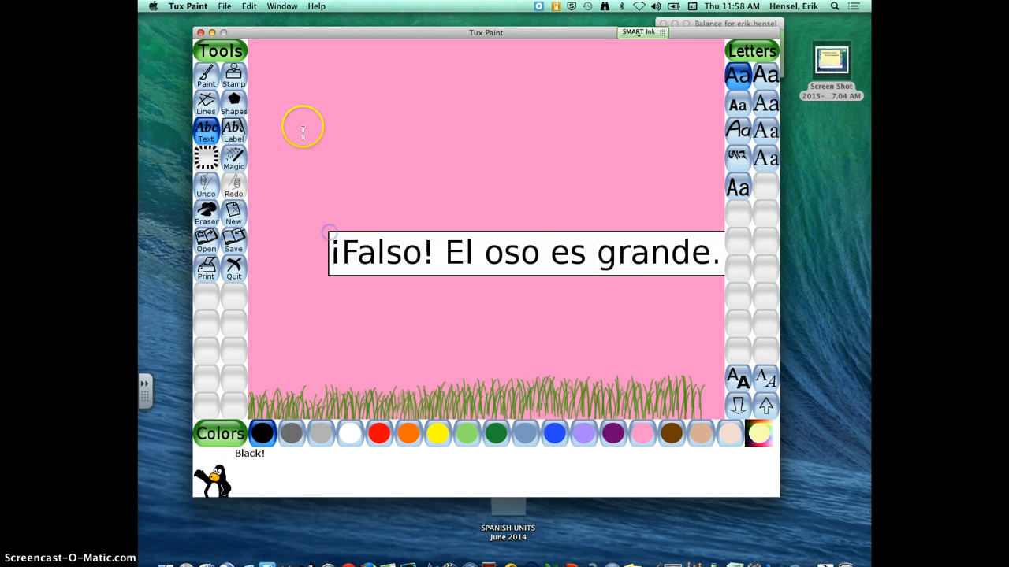
click(300, 127)
click(281, 94)
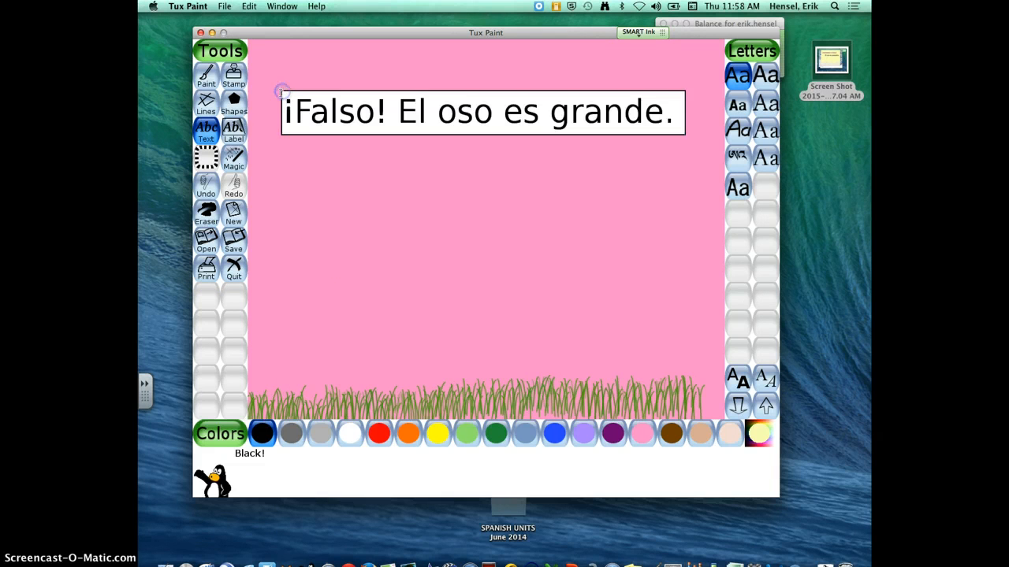
click(275, 336)
click(271, 63)
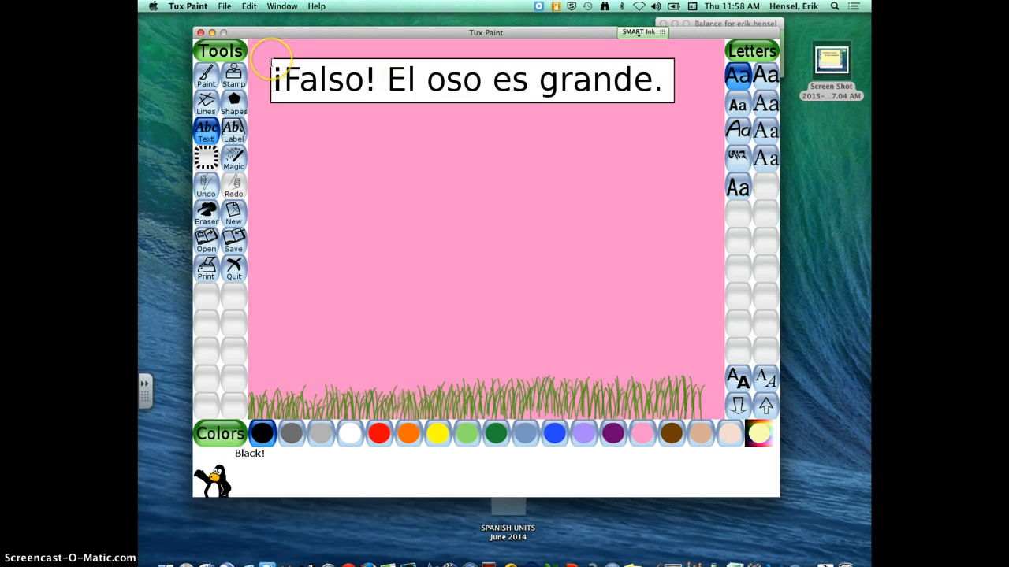
click(631, 75)
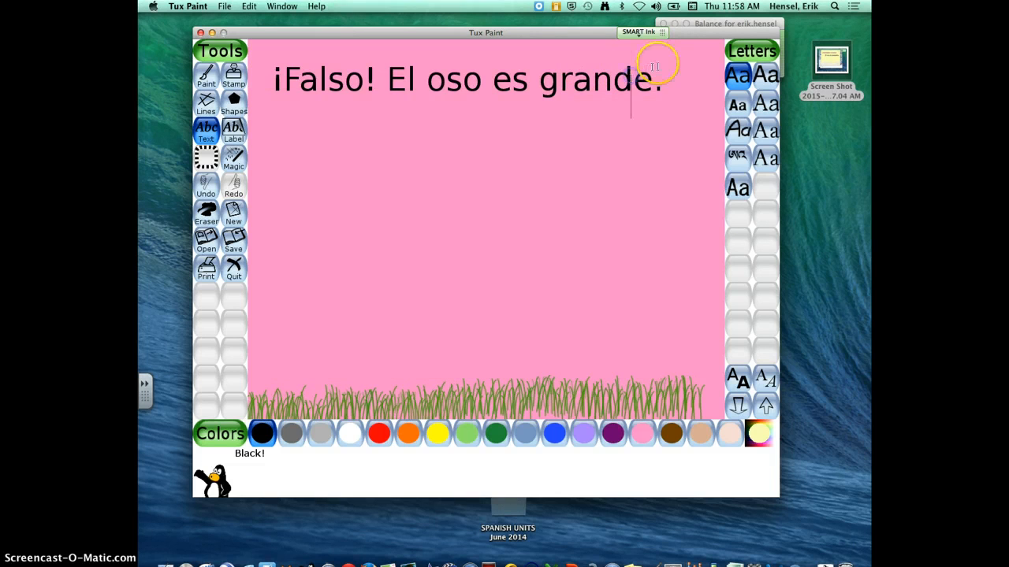
text(asafa)
key(BackSpace)
key(BackSpace)
key(BackSpace)
key(BackSpace)
key(BackSpace)
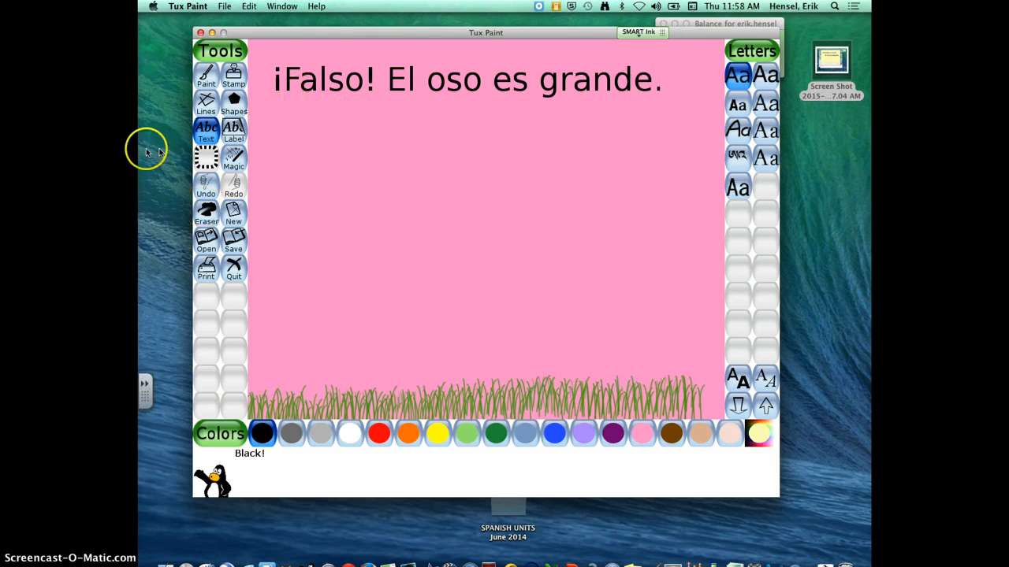
Try erasing the word "grande." with the Eraser, undo the erasure and the text line, and redo to restore the whole sentence.
click(206, 211)
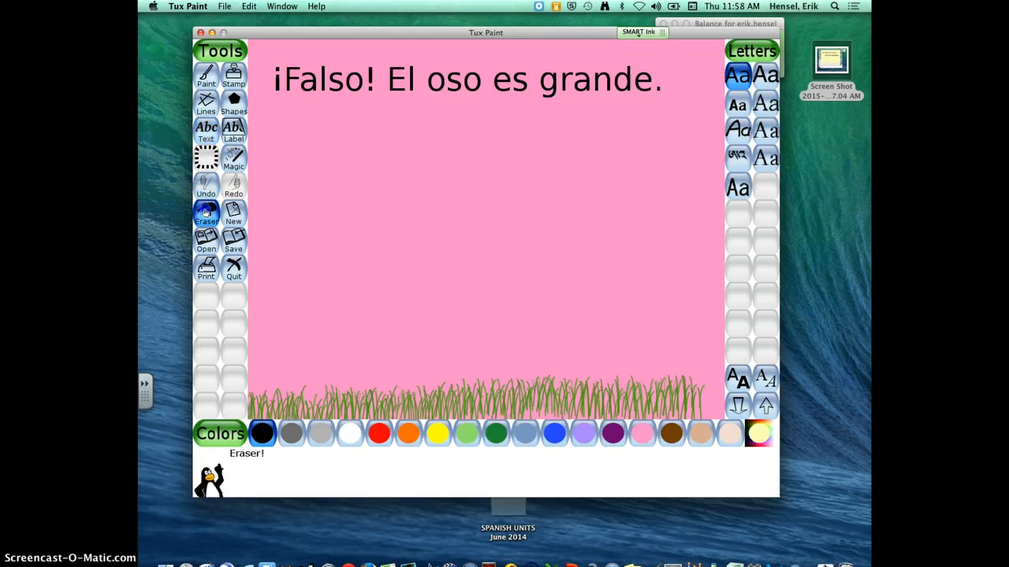
mouse_move(637, 82)
mouse_down()
mouse_move(573, 90)
mouse_move(331, 182)
mouse_move(258, 188)
mouse_up()
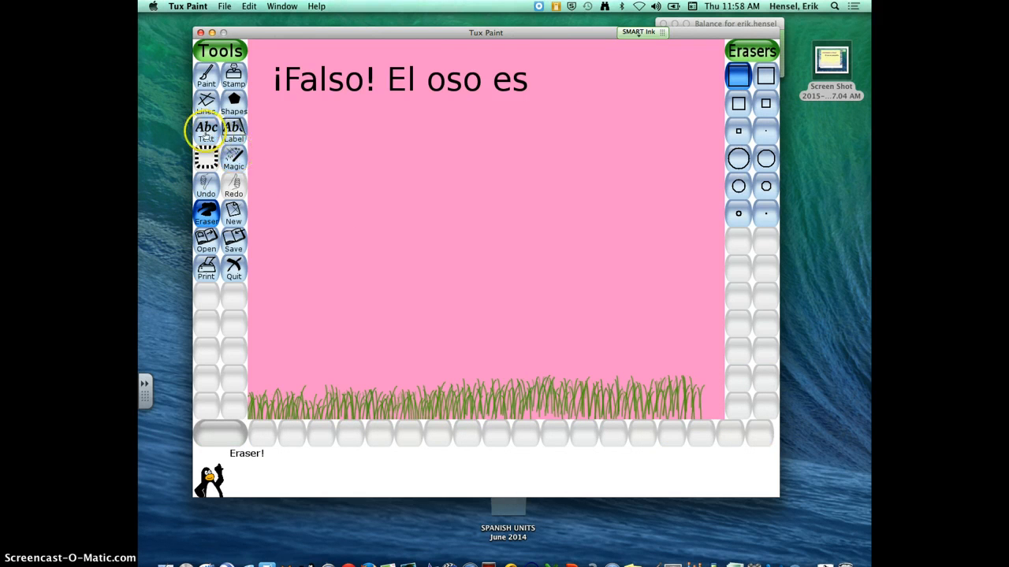
click(207, 186)
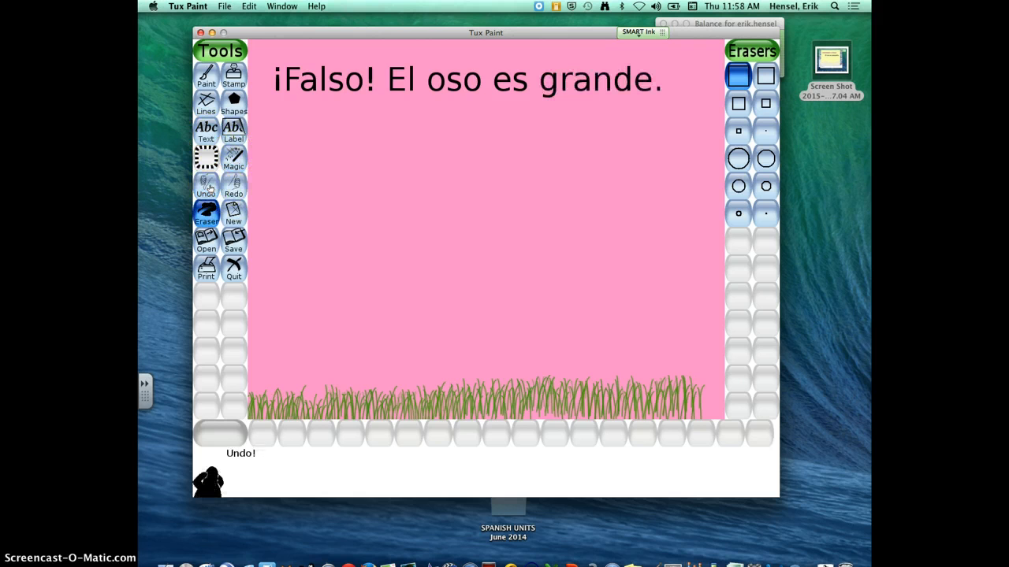
click(210, 190)
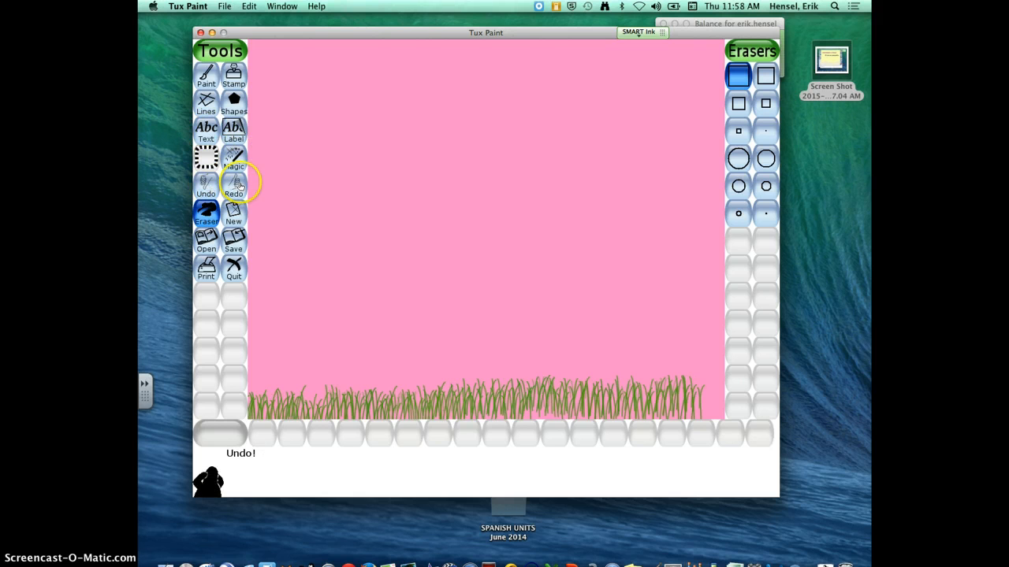
click(241, 186)
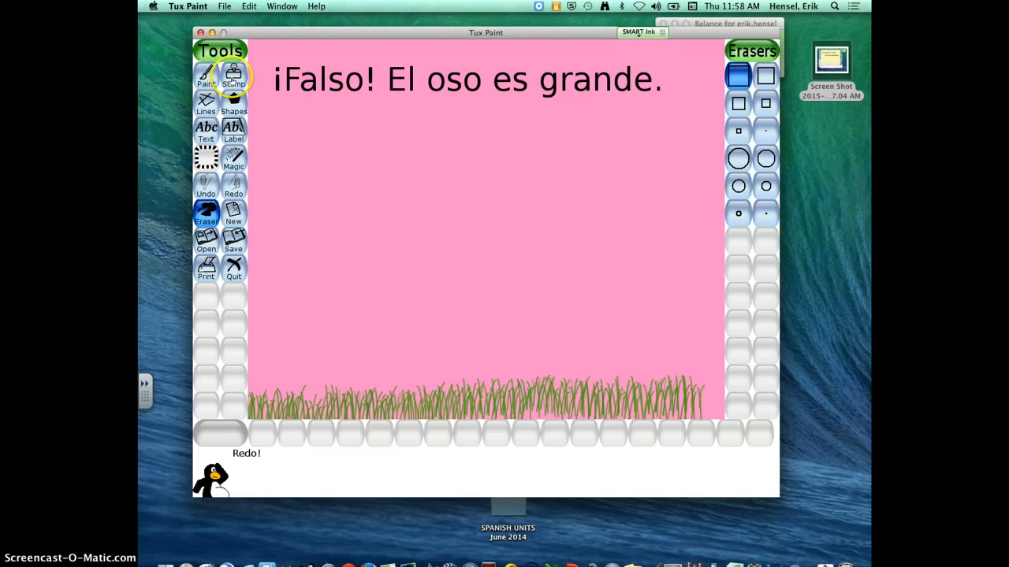
Try painting a large brown rounded outline above the grass with the biggest round brush, and undo it.
click(233, 75)
click(206, 77)
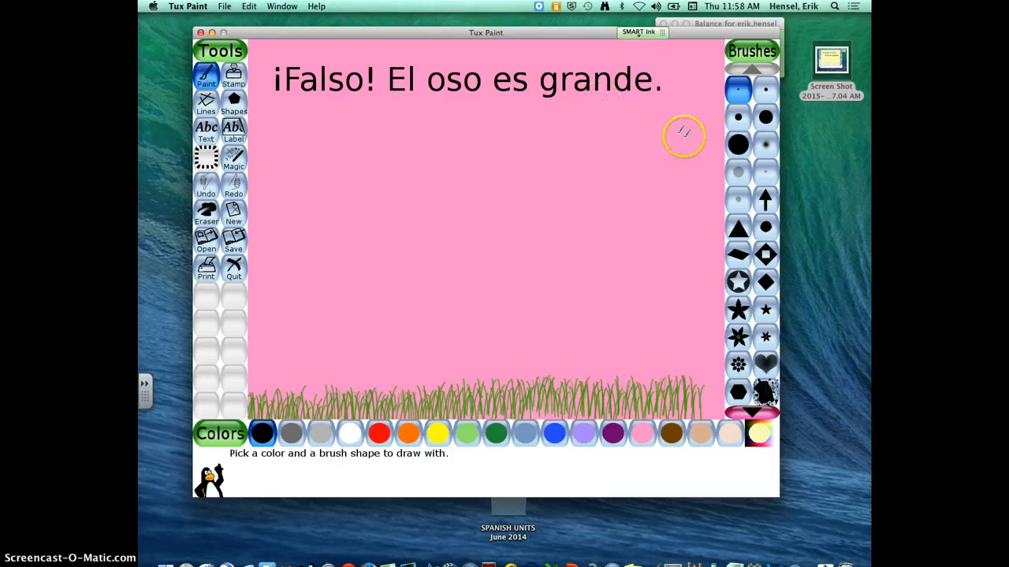
click(737, 144)
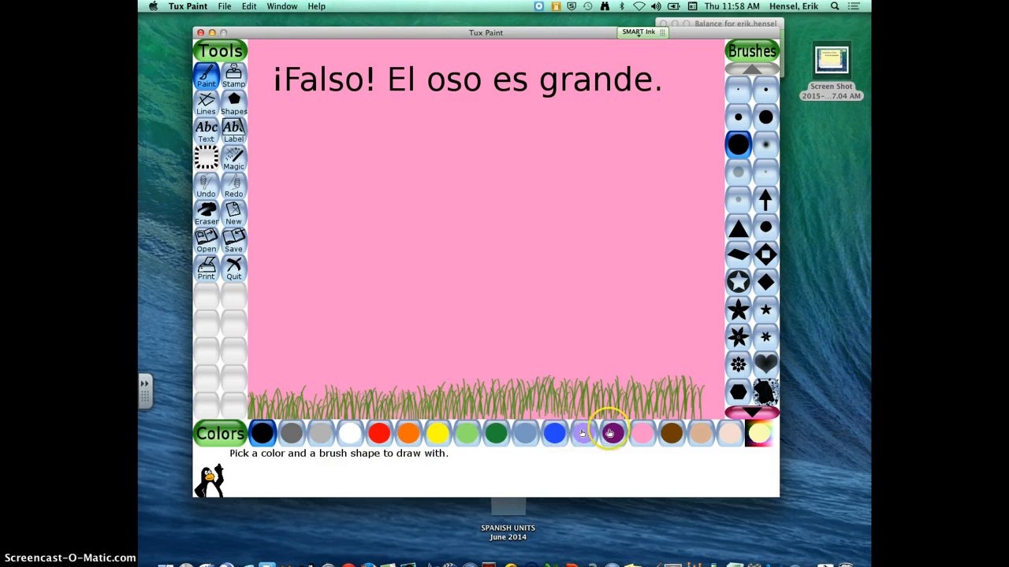
click(669, 432)
mouse_move(432, 377)
mouse_down()
mouse_move(409, 365)
mouse_move(397, 284)
mouse_move(515, 286)
mouse_move(505, 408)
mouse_move(407, 358)
mouse_move(411, 328)
mouse_move(387, 268)
mouse_move(450, 184)
mouse_move(450, 233)
mouse_up()
click(206, 187)
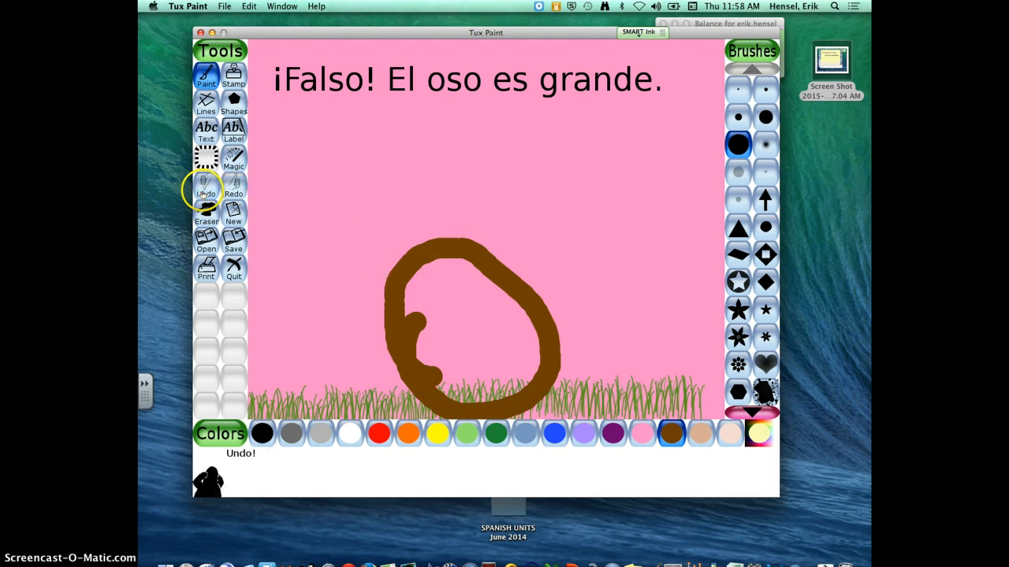
click(205, 187)
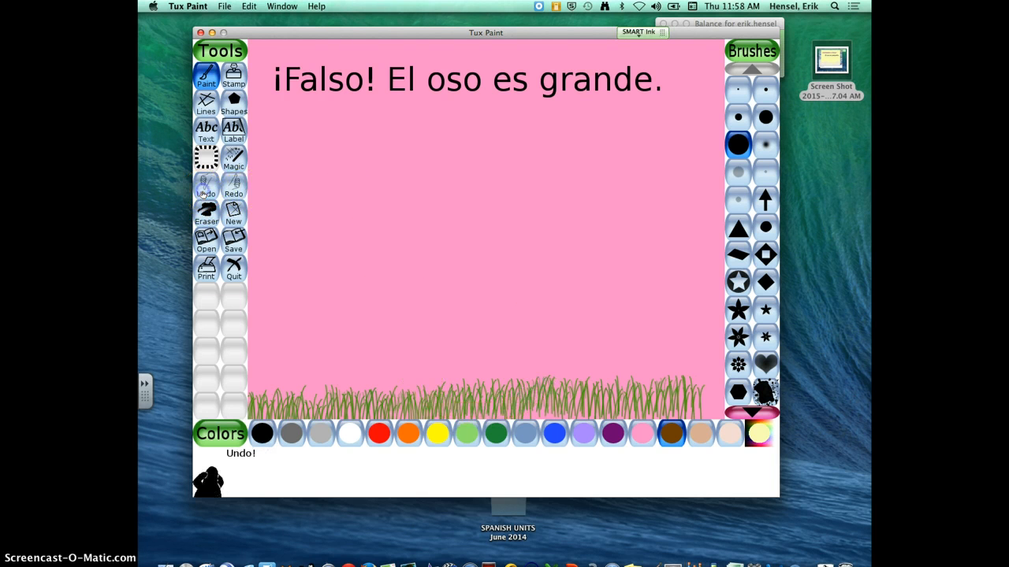
Stamp the dark bear at maximum size below the sentence, undo it, and stamp it again mirrored so that it faces left.
click(232, 78)
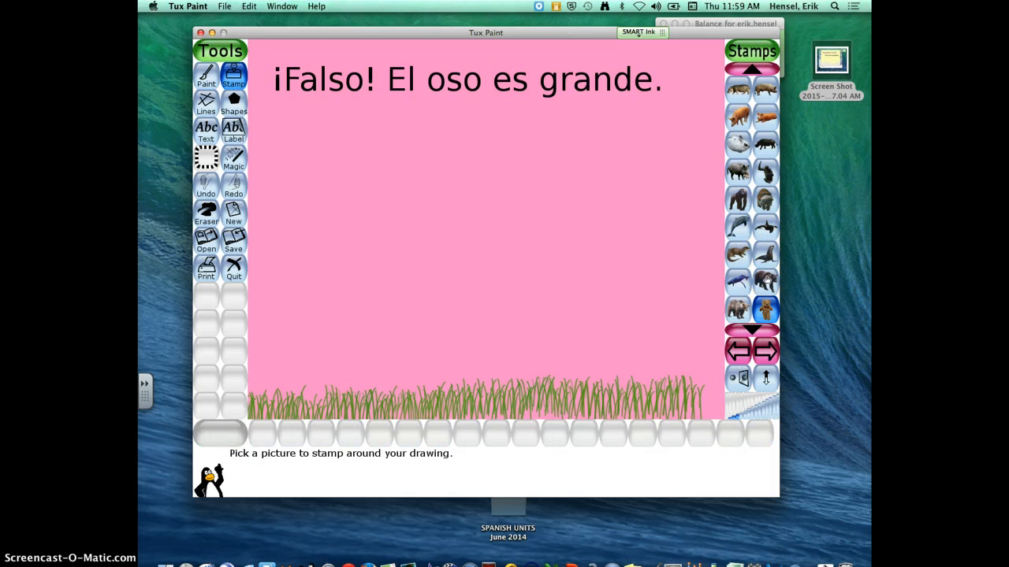
click(766, 280)
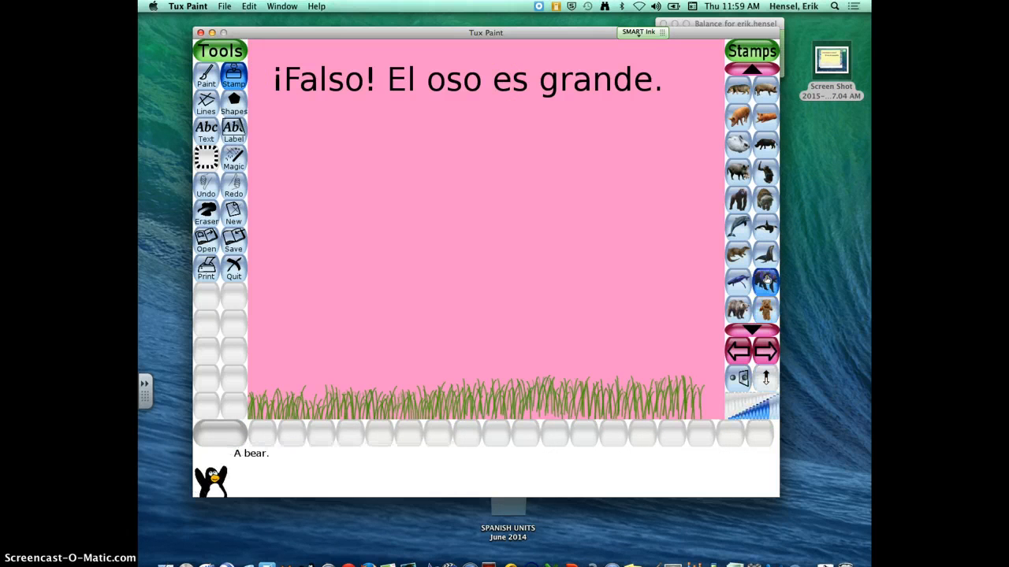
click(778, 402)
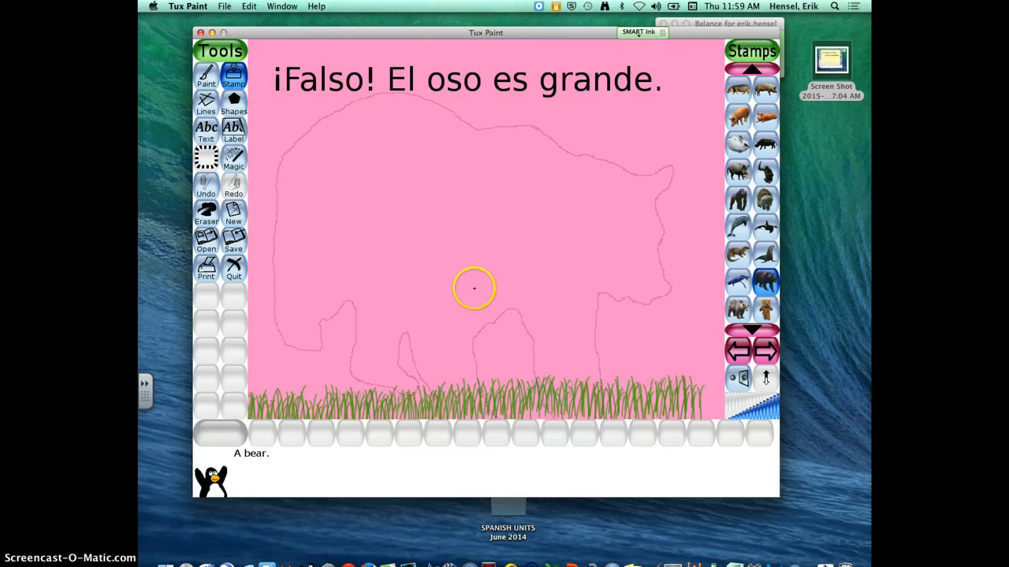
click(473, 287)
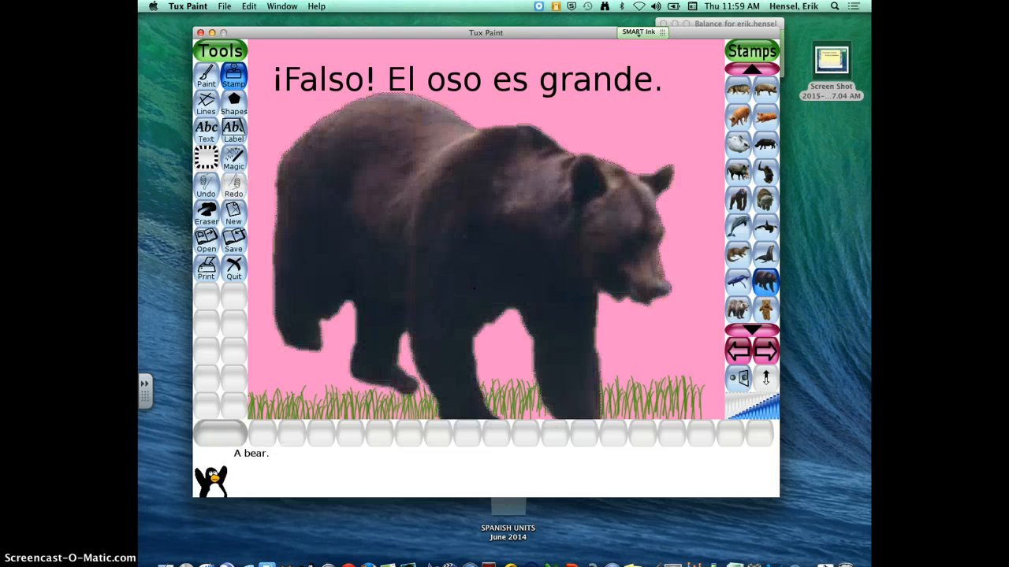
click(203, 184)
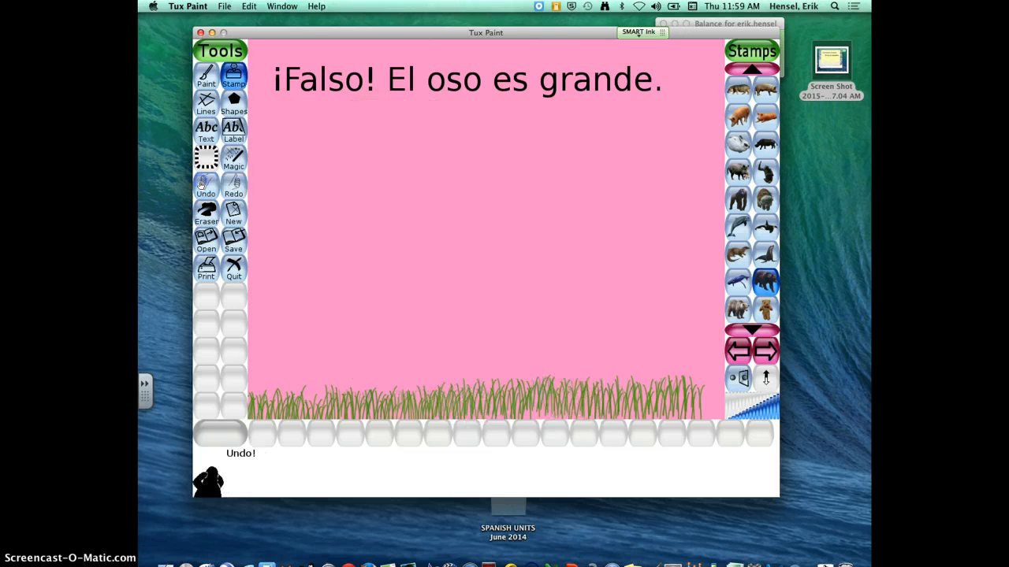
click(738, 377)
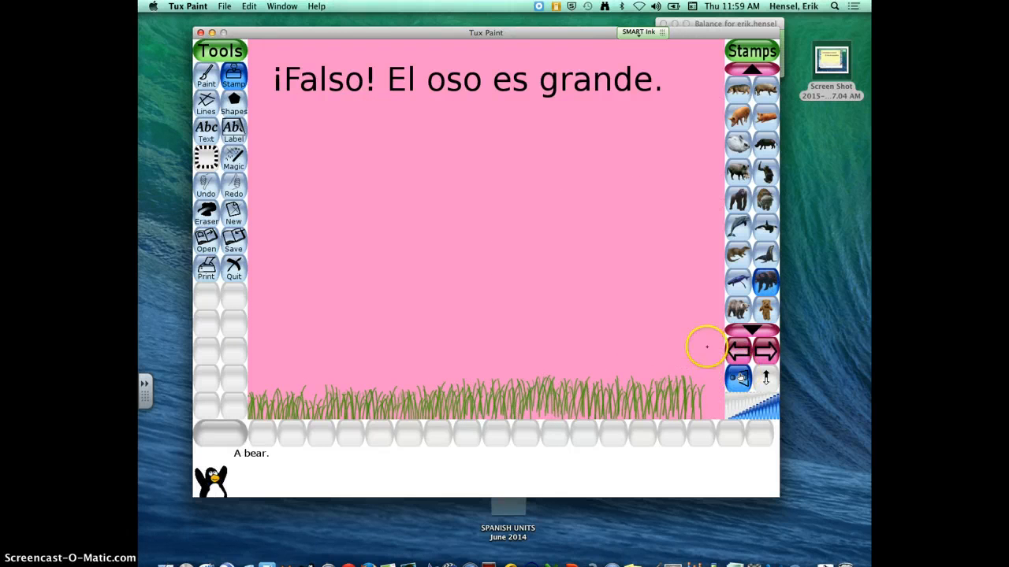
click(458, 294)
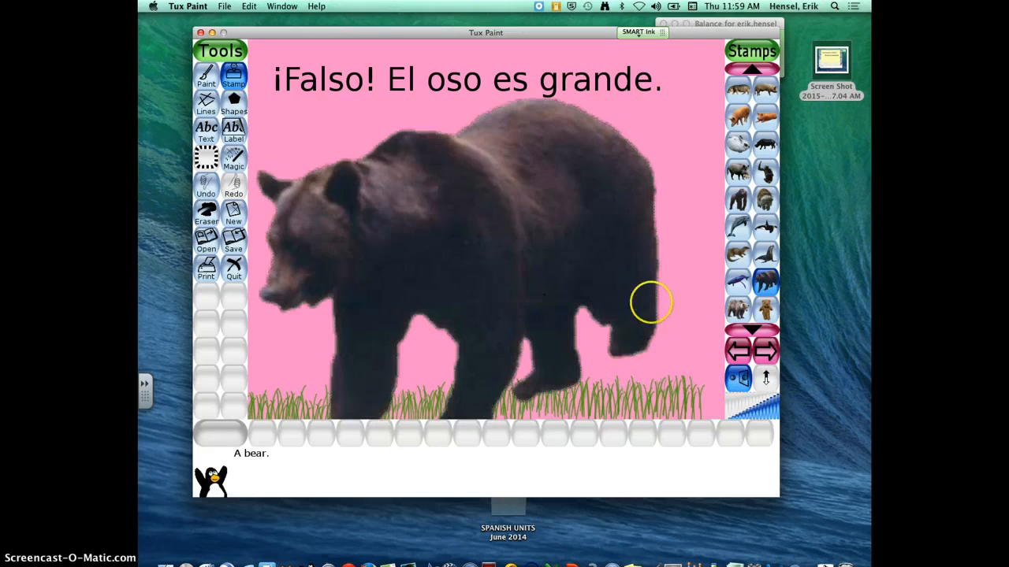
Select the European bear stamp without placing it, and save the finished answer drawing.
click(740, 313)
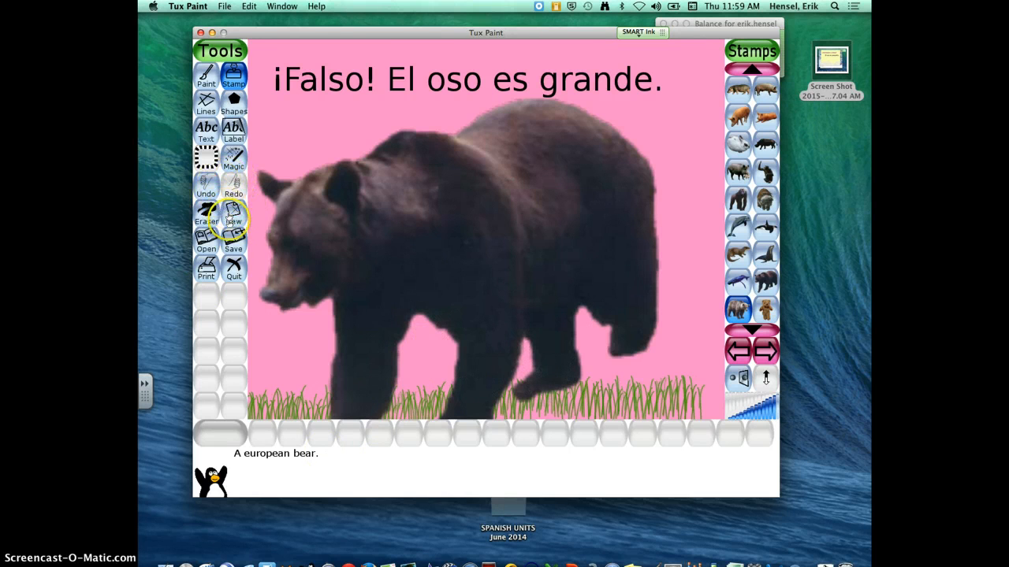
click(233, 237)
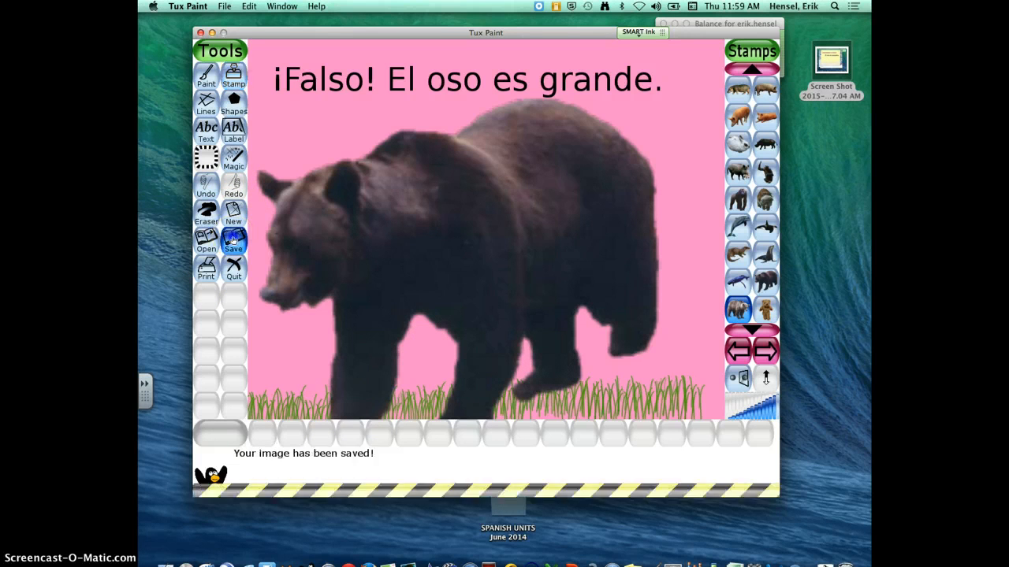